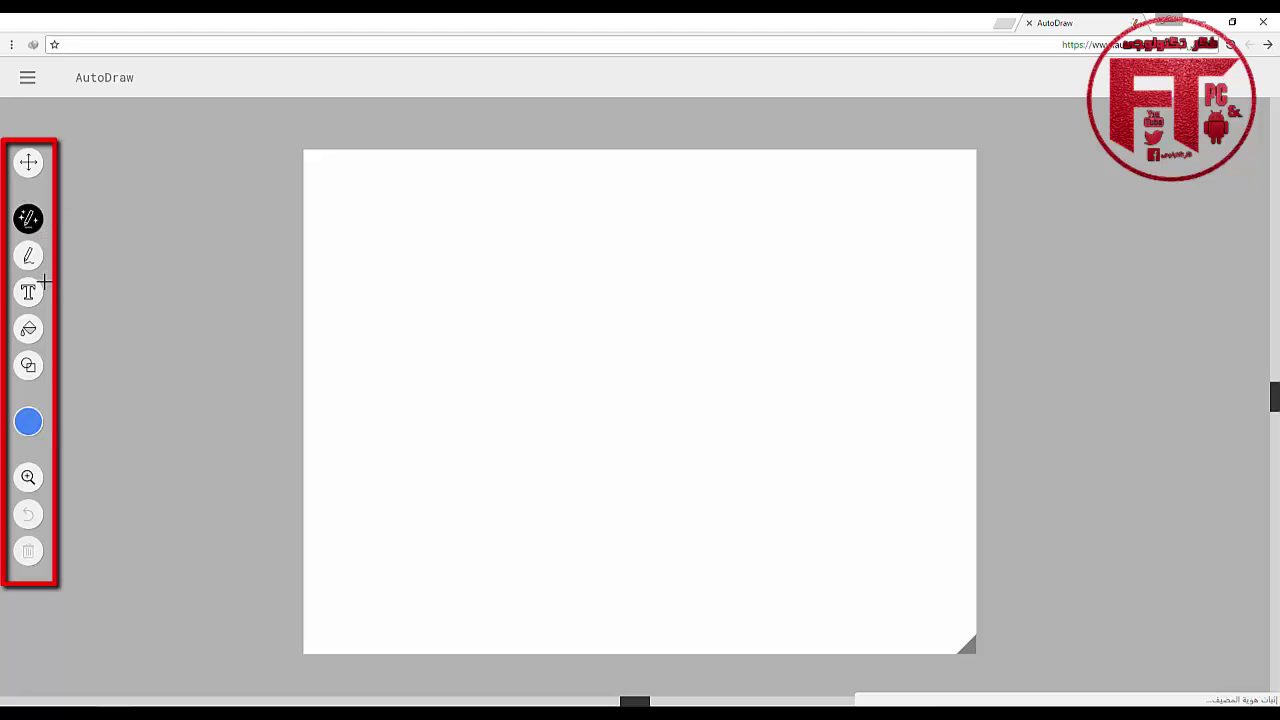
click(30, 257)
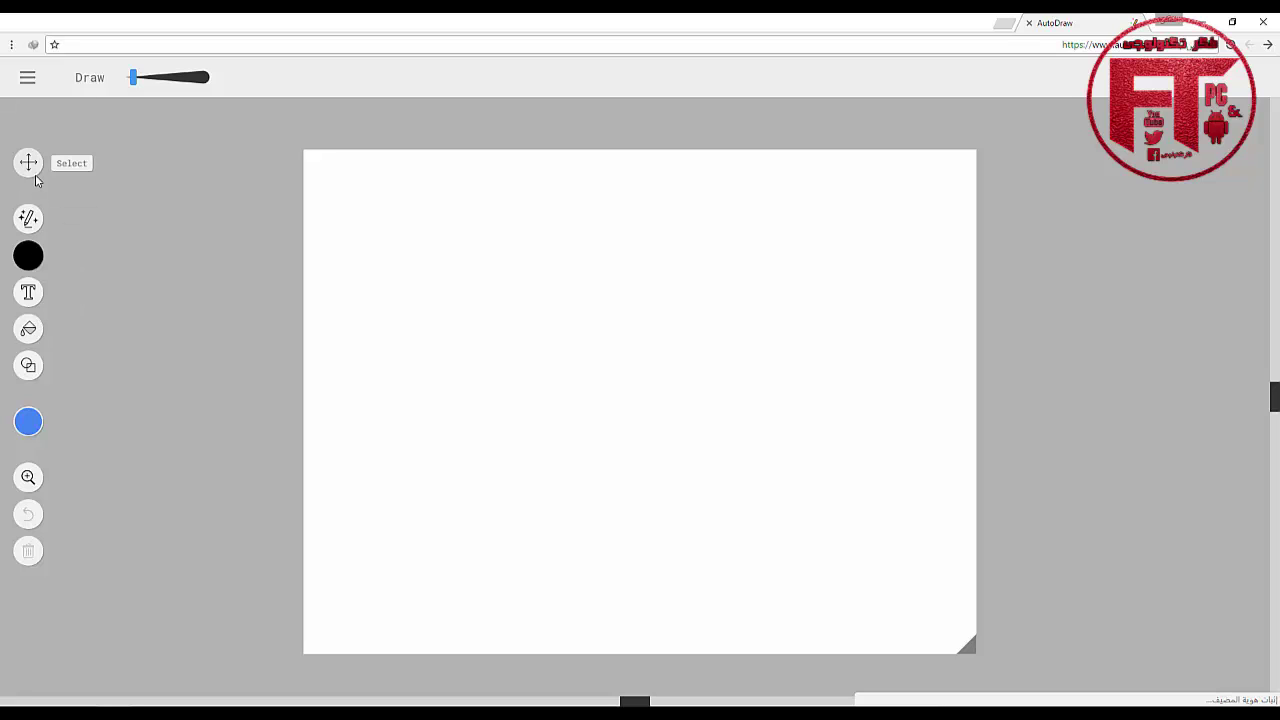
click(30, 368)
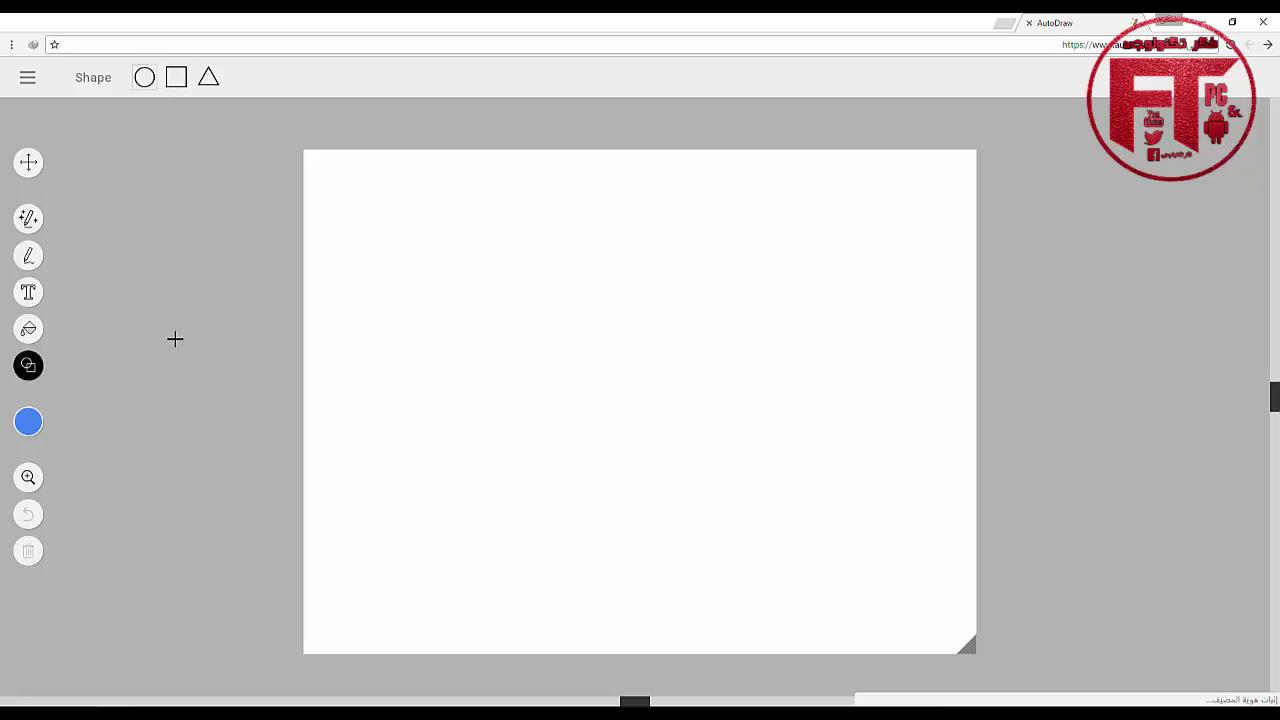
click(34, 424)
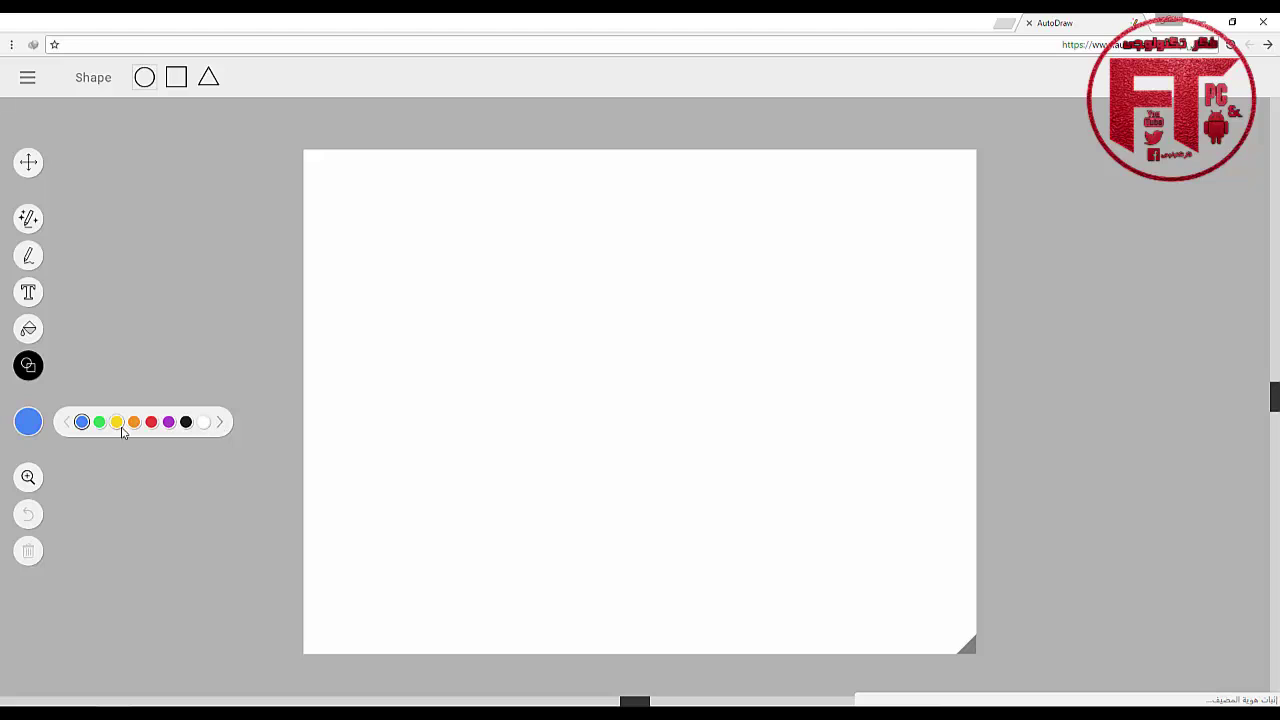
click(220, 423)
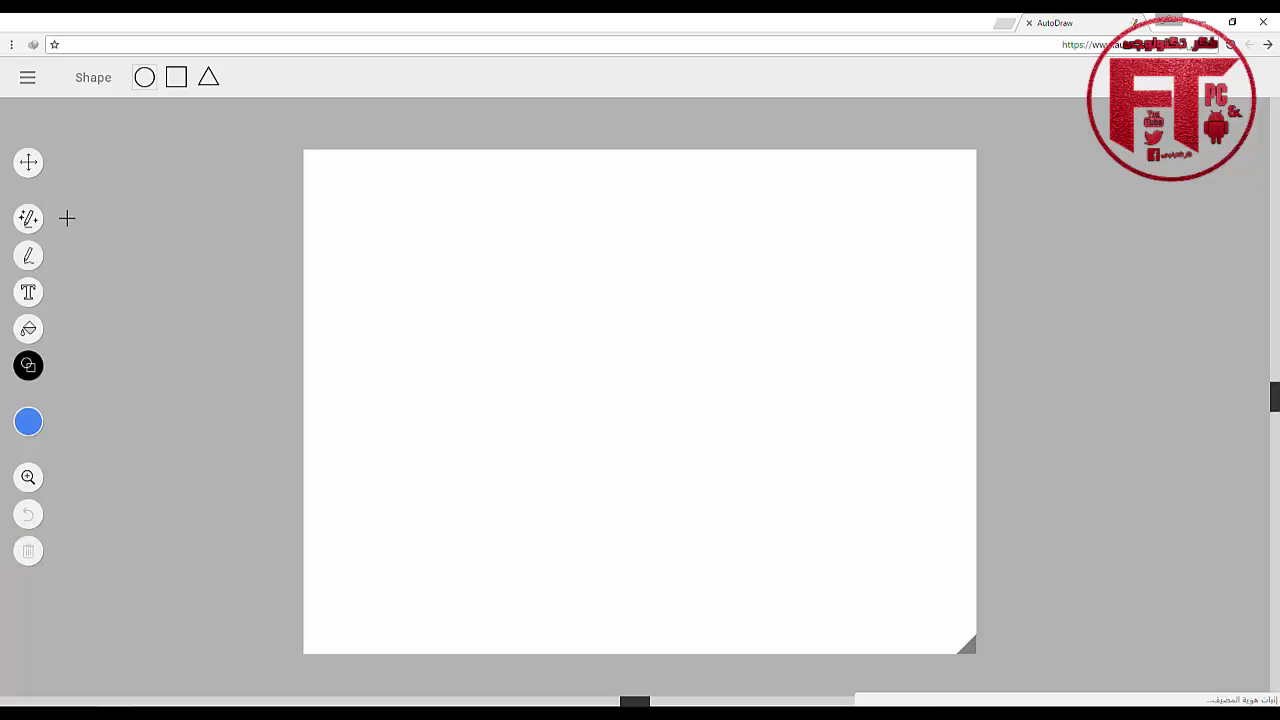
Sketch a blue duck outline facing right with the AutoDraw tool in the middle of the canvas.
click(33, 225)
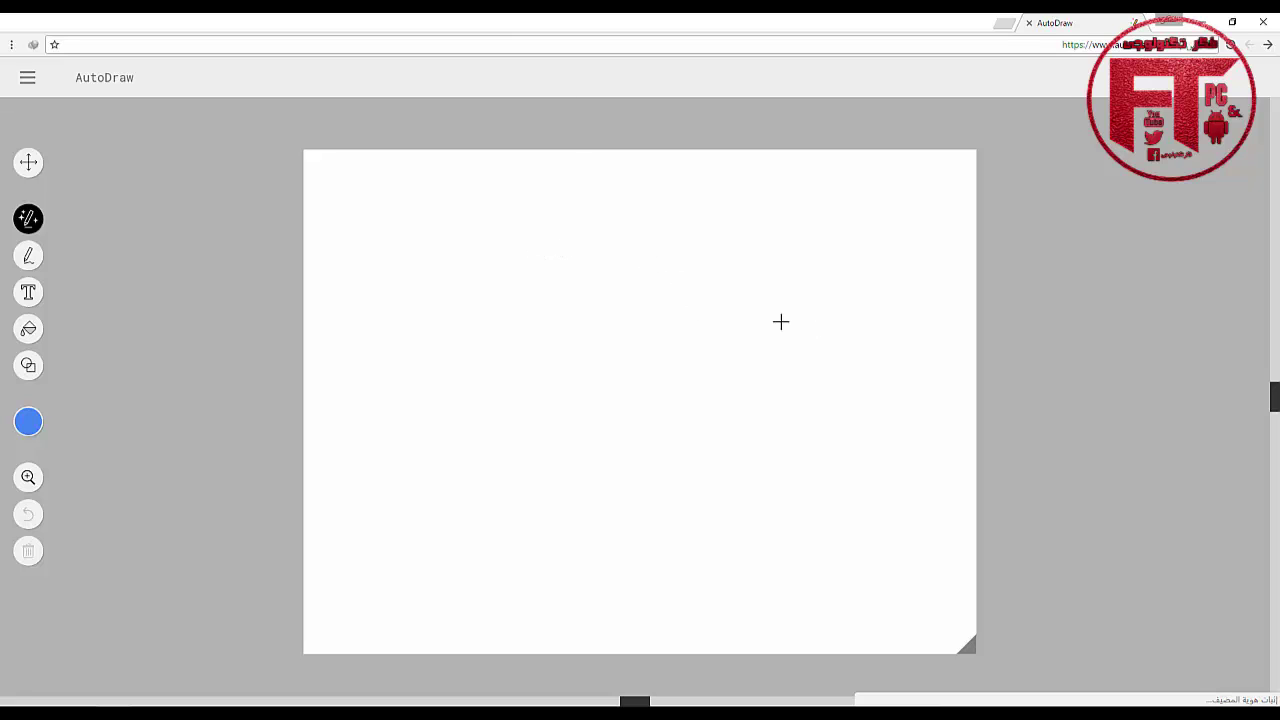
mouse_move(726, 303)
mouse_down()
mouse_move(776, 320)
mouse_move(737, 351)
mouse_up()
mouse_move(726, 303)
mouse_down()
mouse_move(655, 282)
mouse_move(635, 305)
mouse_up()
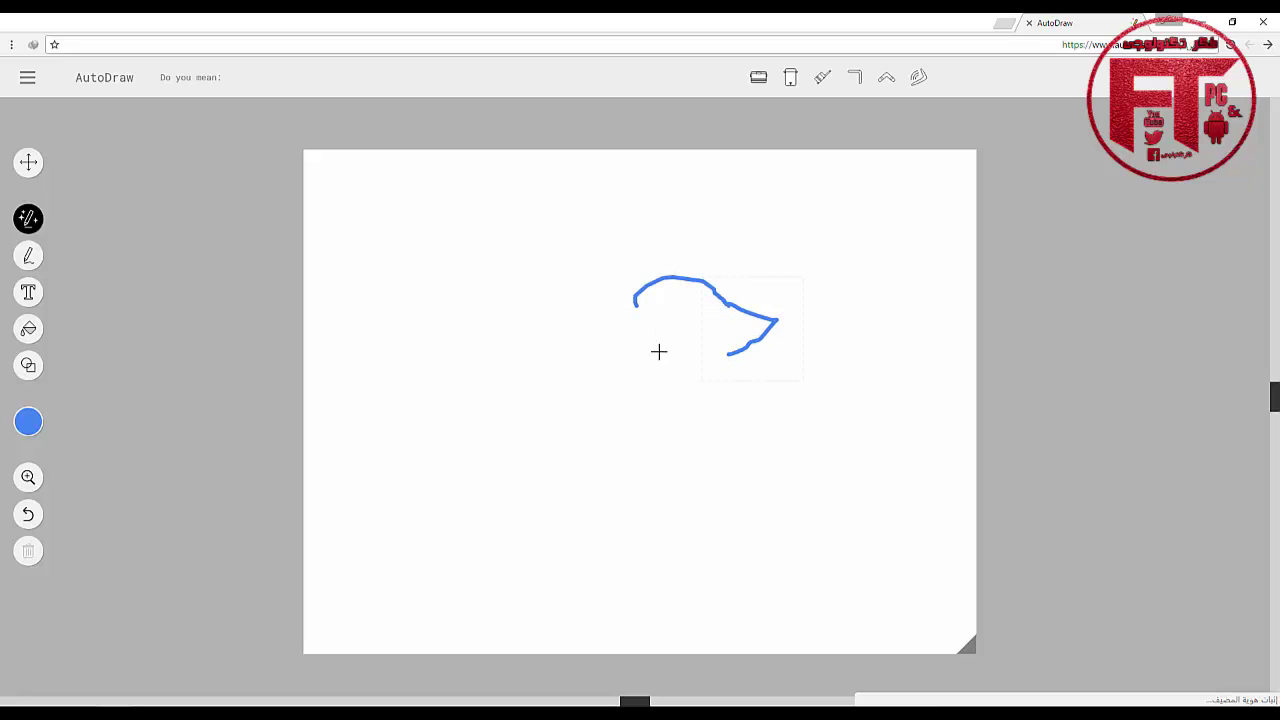
mouse_move(659, 351)
mouse_down()
mouse_move(660, 392)
mouse_move(623, 424)
mouse_move(588, 424)
mouse_up()
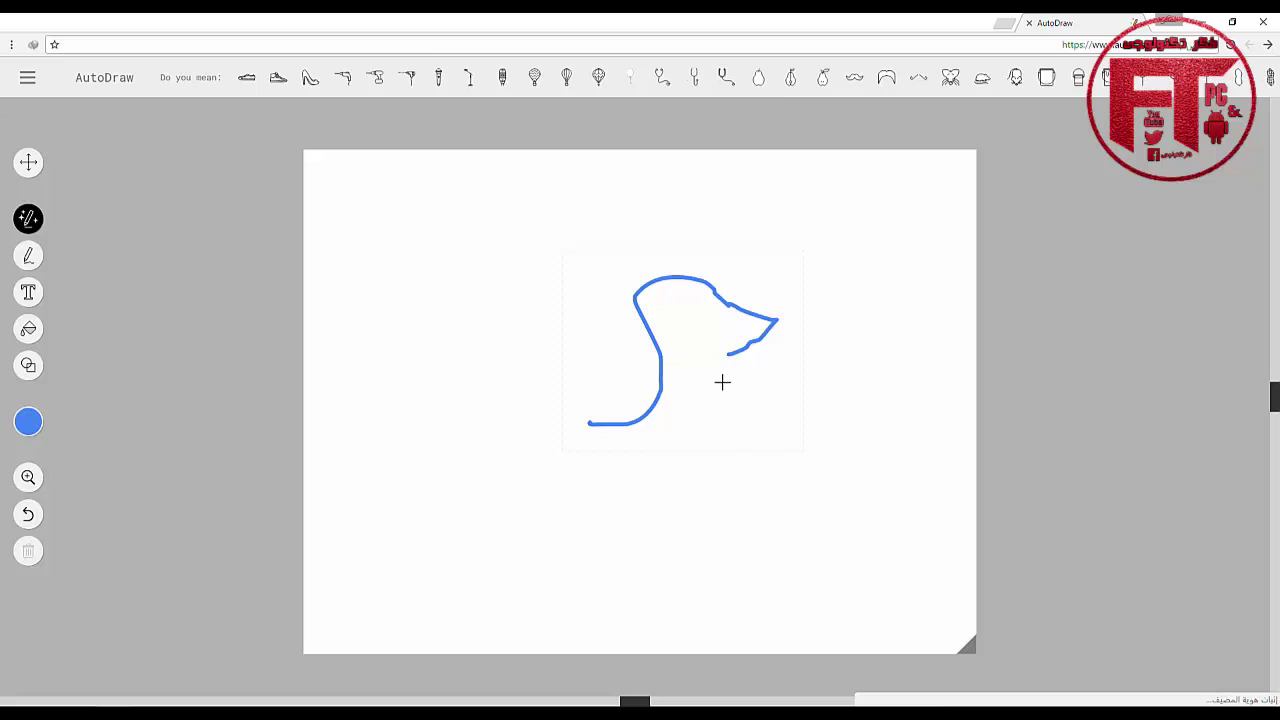
mouse_move(727, 357)
mouse_down()
mouse_move(735, 467)
mouse_move(623, 492)
mouse_move(555, 448)
mouse_move(588, 401)
mouse_move(640, 430)
mouse_up()
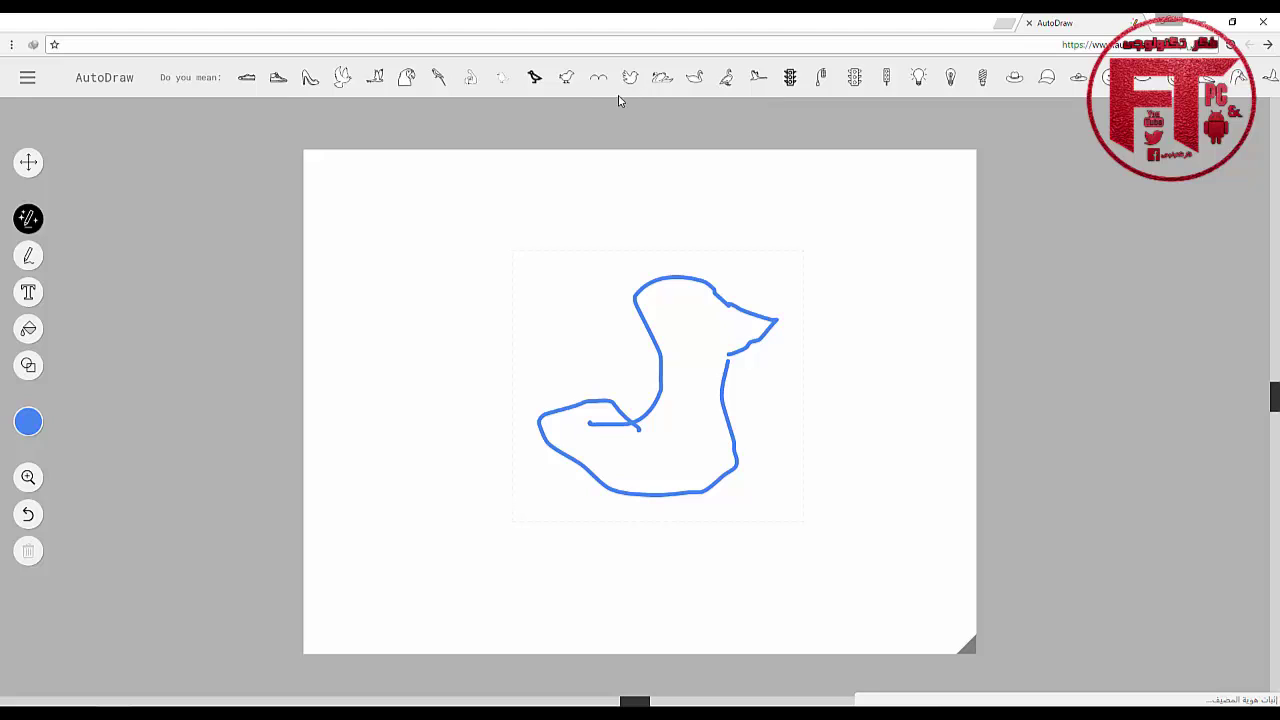
Try several suggested bird drawings for the sketch and settle on the outlined bird facing right with clawed feet.
click(565, 80)
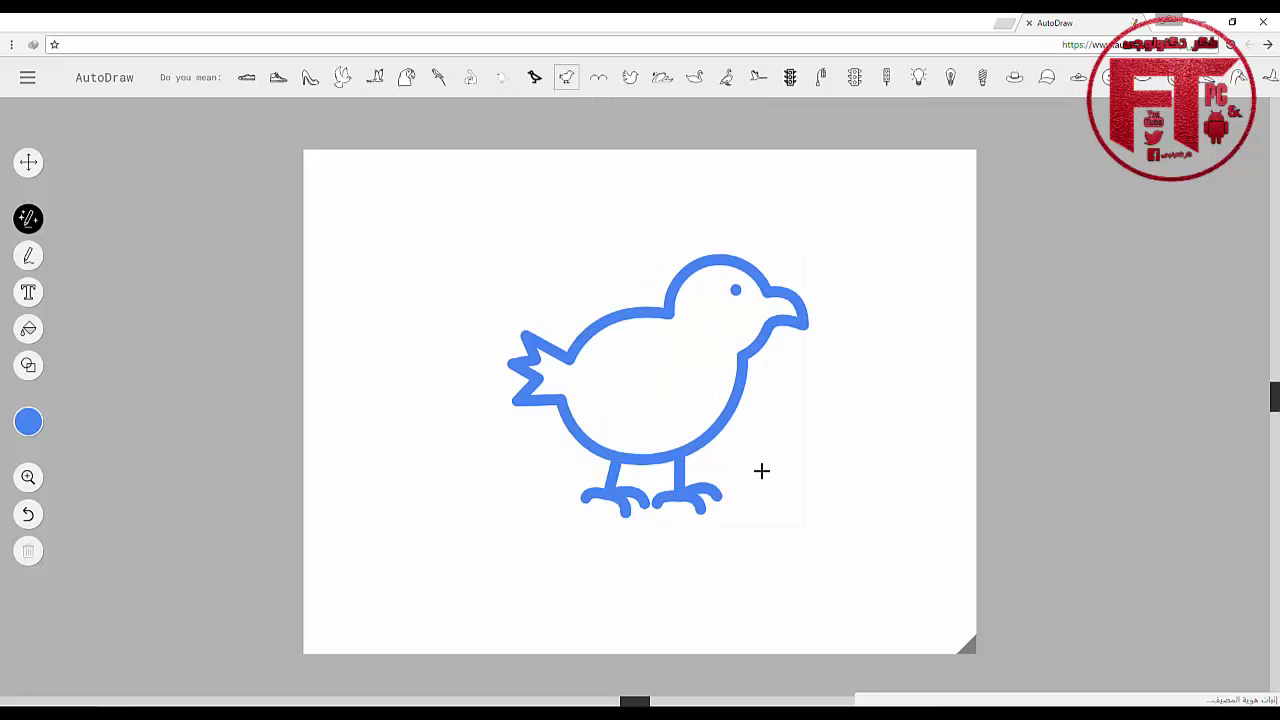
click(495, 87)
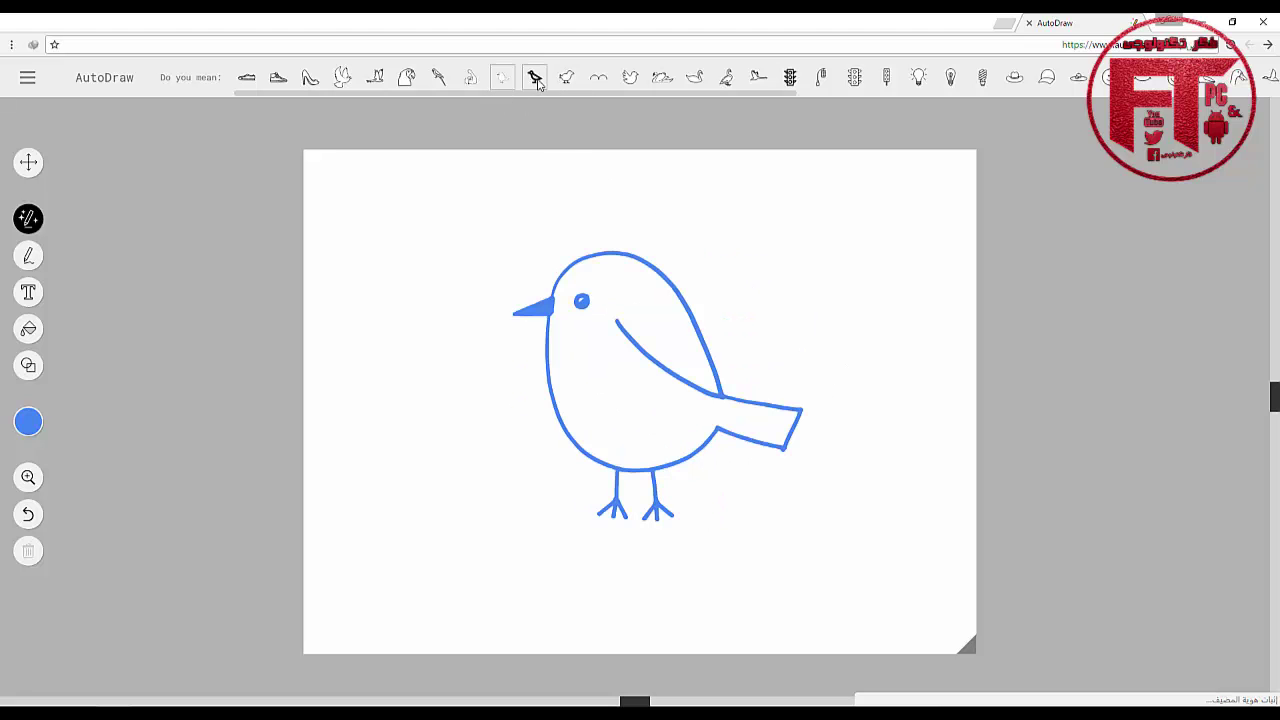
click(537, 84)
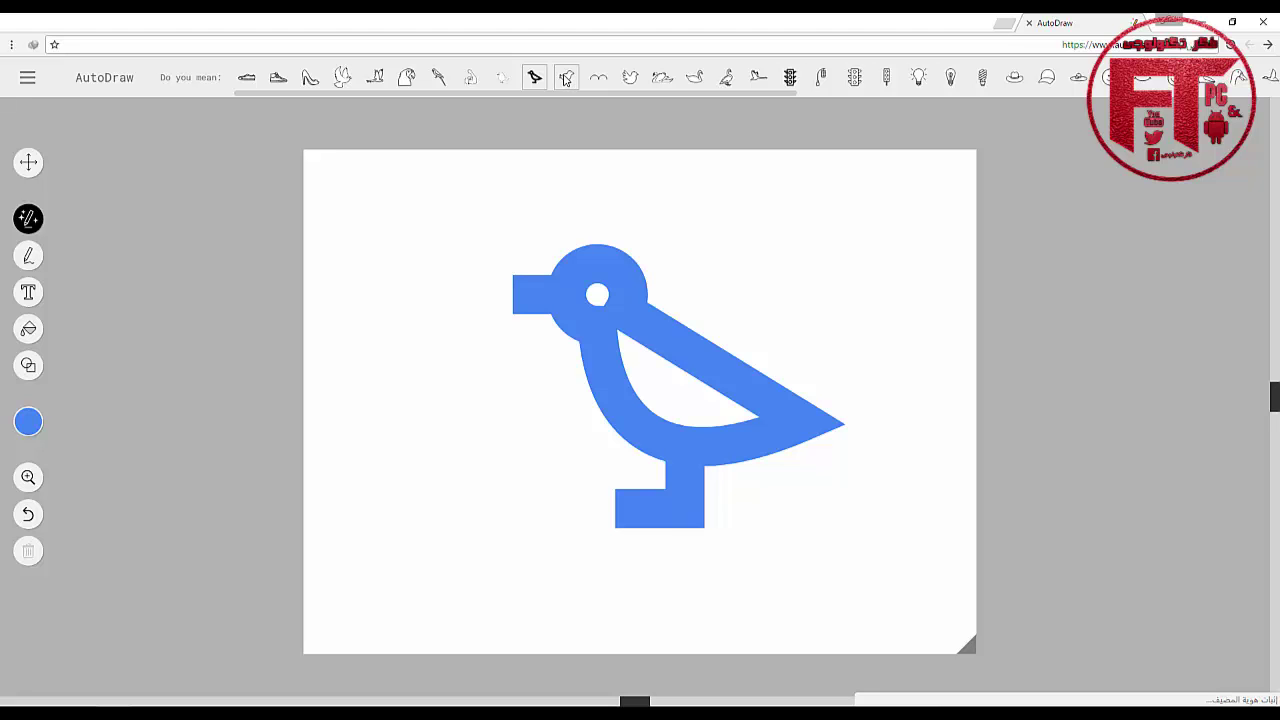
click(566, 80)
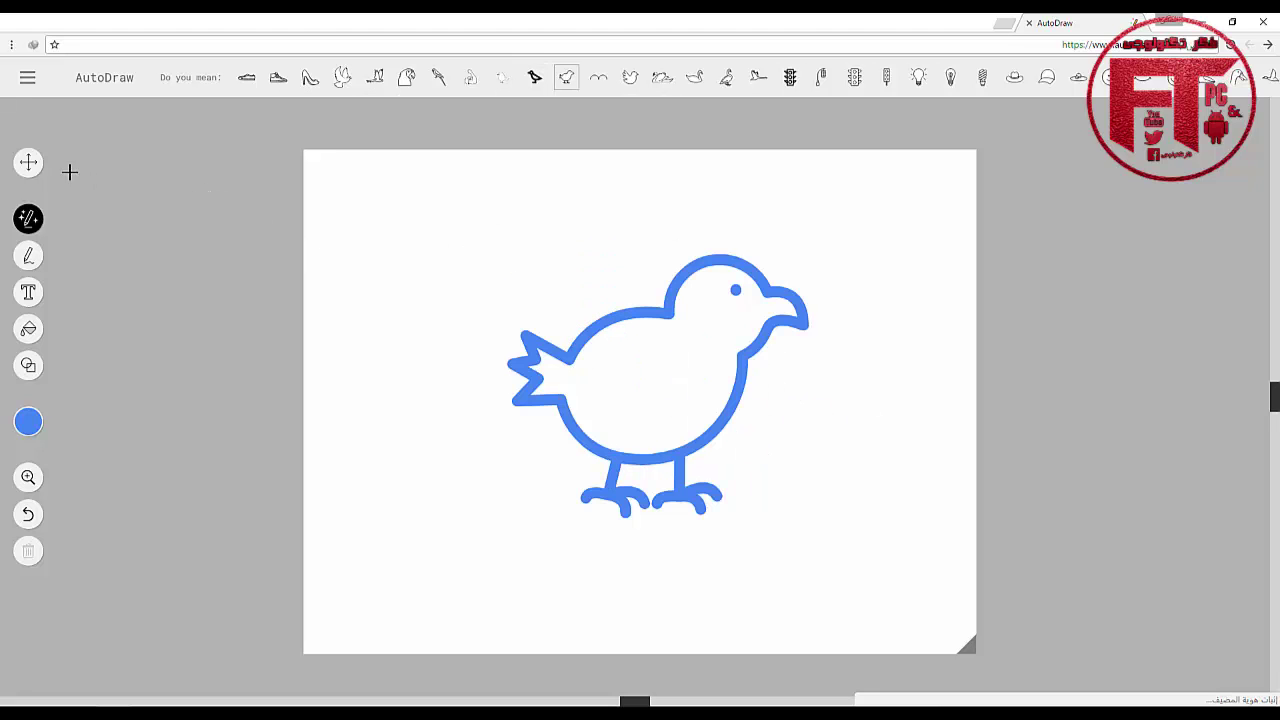
Shrink the bird slightly and move it to the upper-left area of the canvas.
click(28, 162)
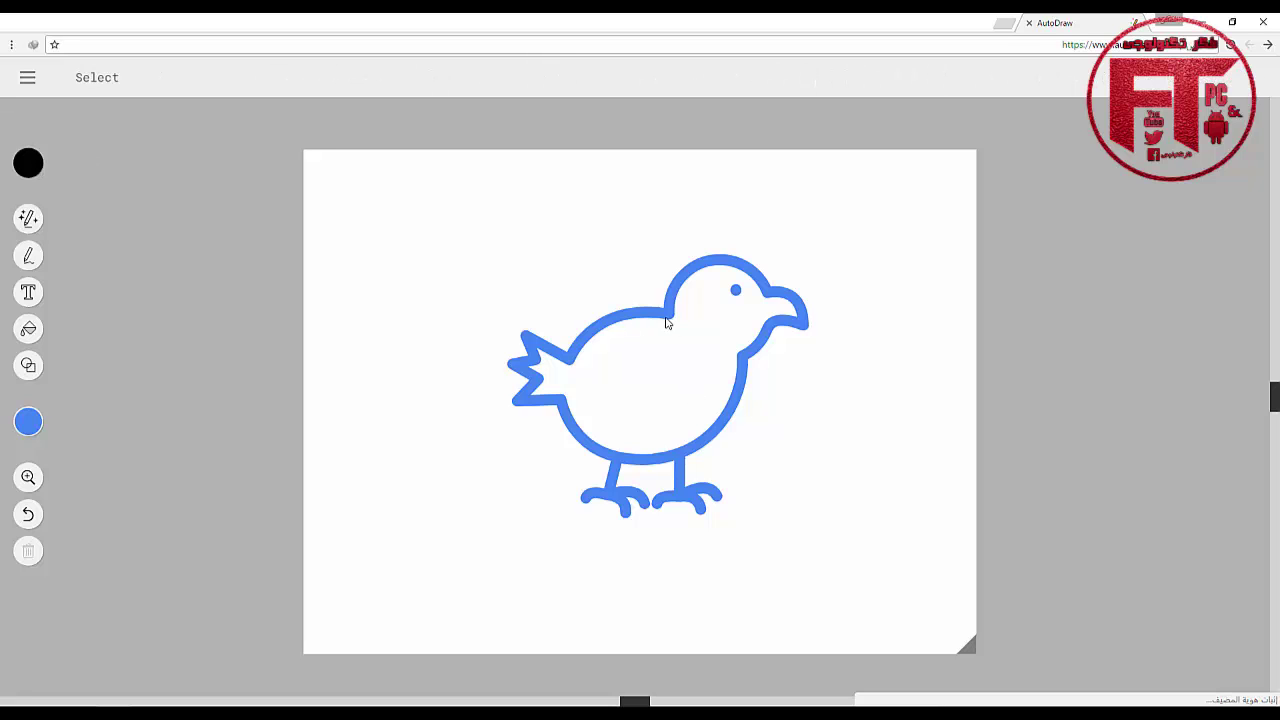
mouse_move(667, 322)
mouse_down()
mouse_move(610, 314)
mouse_move(628, 262)
mouse_up()
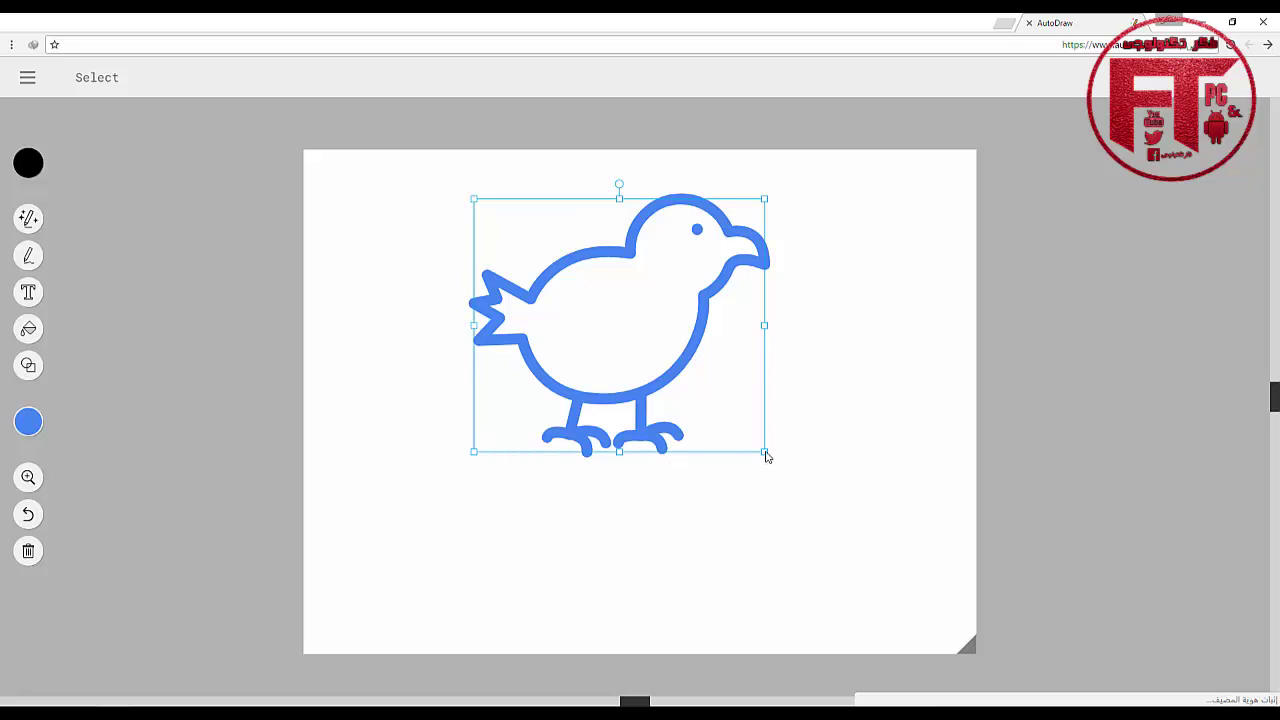
drag(767, 456, 745, 381)
mouse_move(751, 327)
mouse_down()
mouse_move(737, 337)
mouse_move(774, 343)
mouse_move(754, 342)
mouse_up()
drag(624, 328, 502, 297)
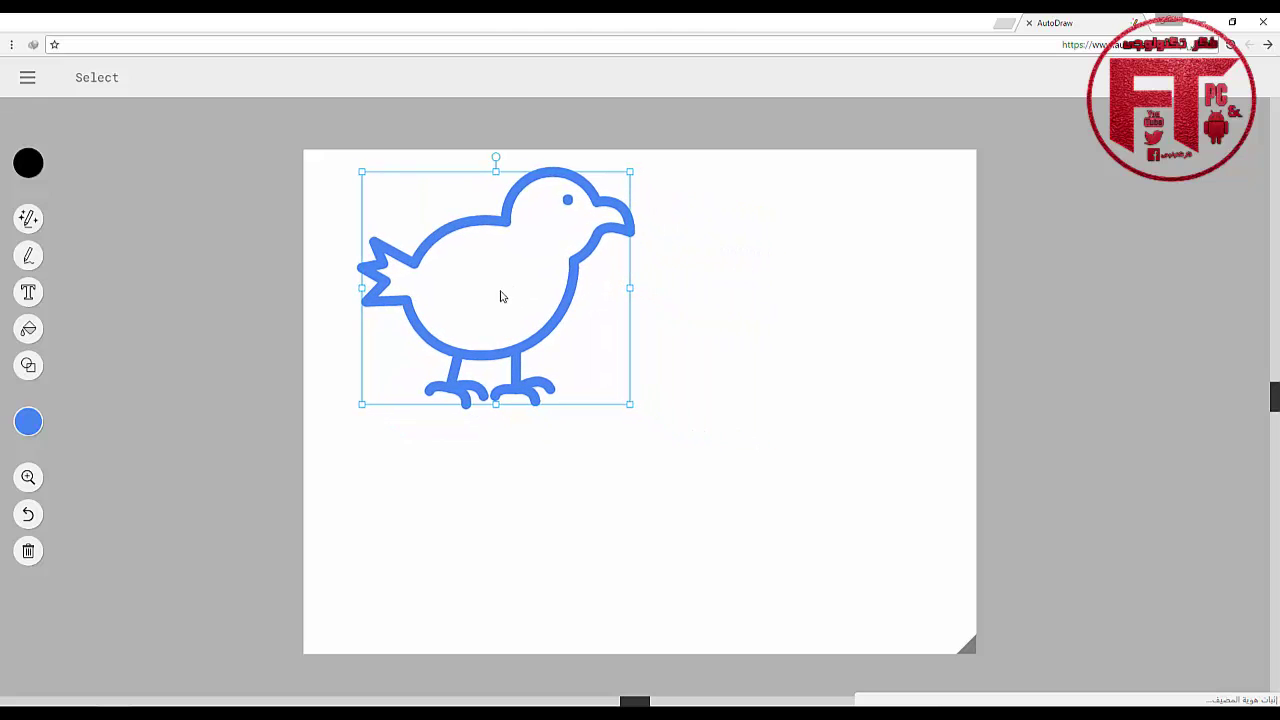
Add the text "the thinker" to the right of the bird, near the canvas's upper-right corner.
click(27, 293)
click(827, 228)
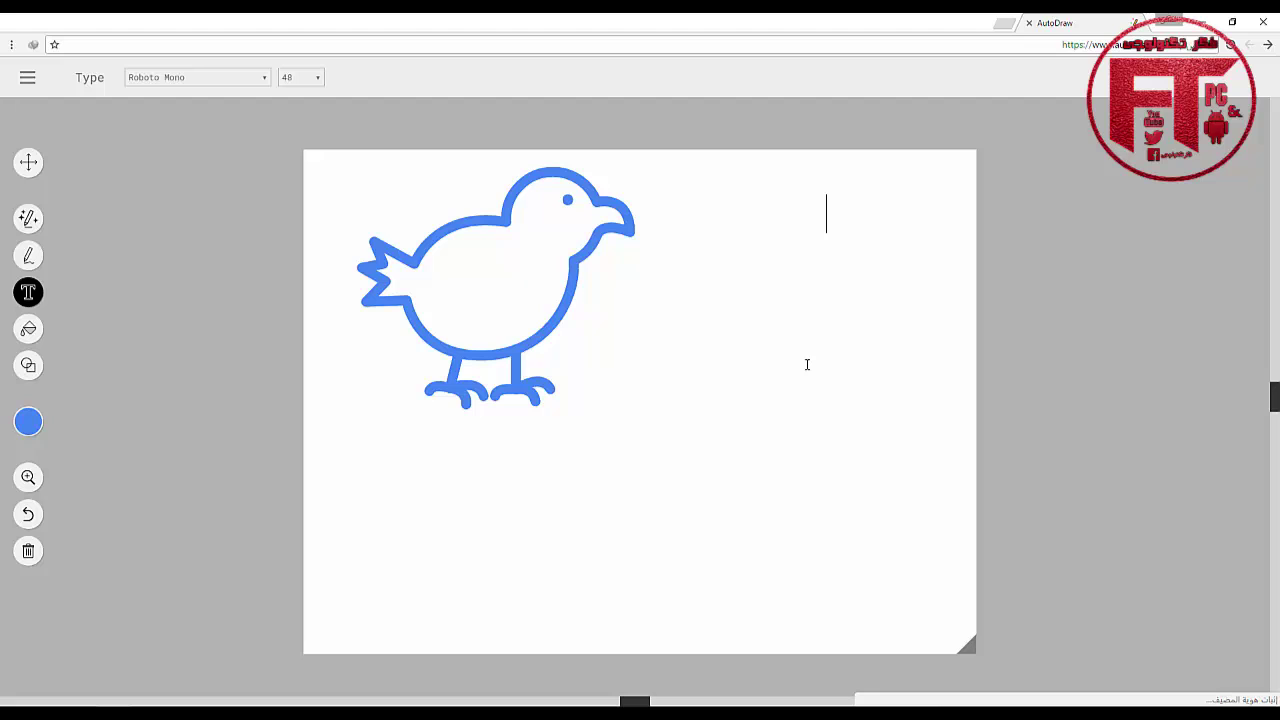
text(th)
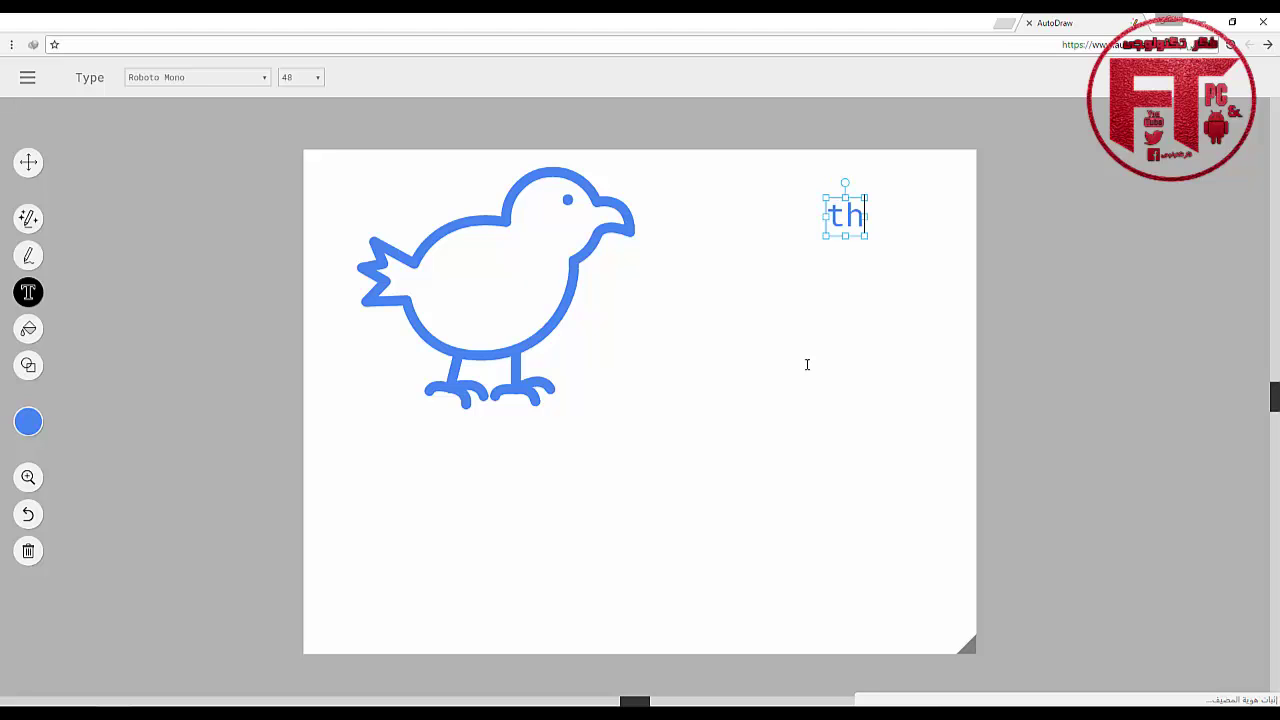
text(e ythink)
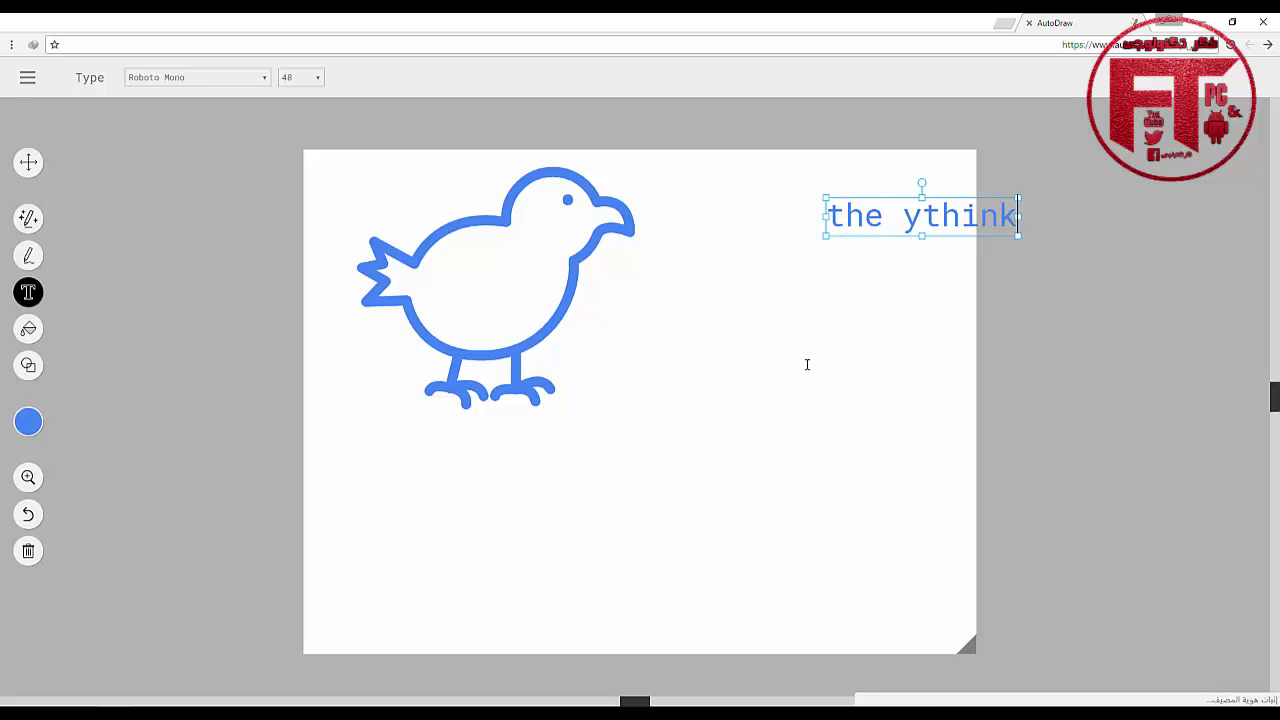
text(er)
key(Left)
key(Left)
key(Left)
key(Left)
key(Left)
key(Left)
key(Left)
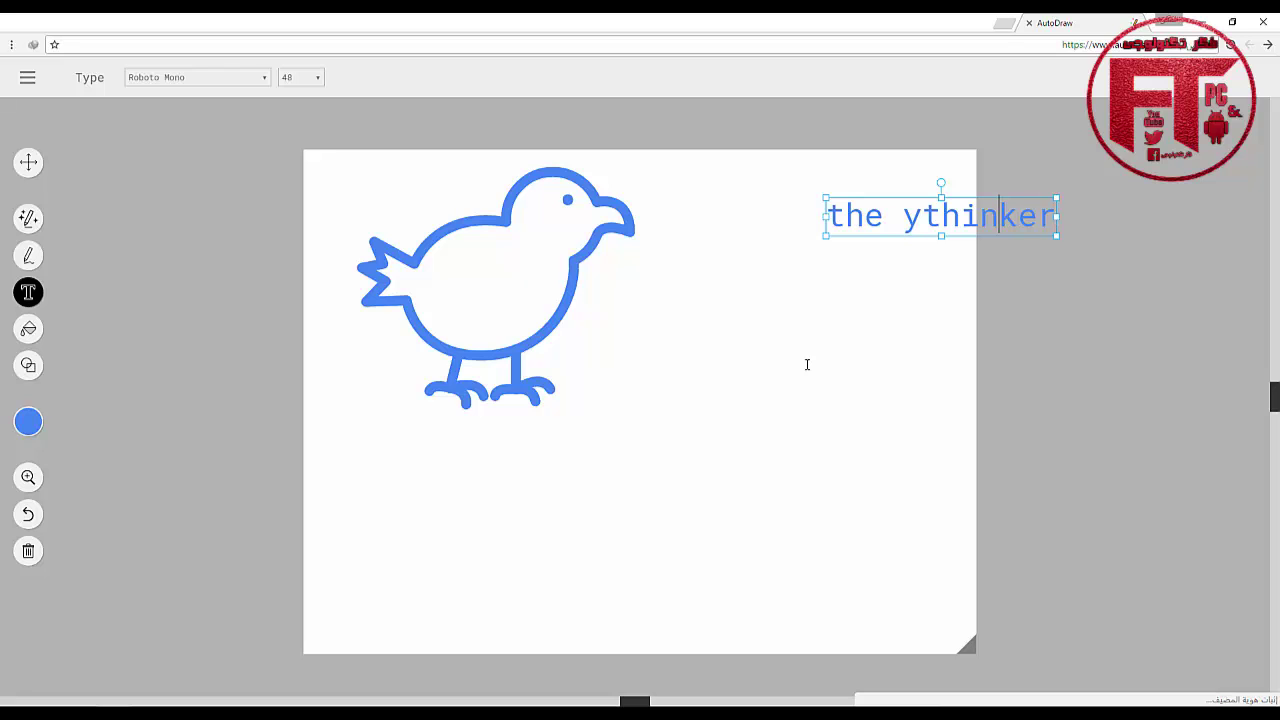
key(BackSpace)
key(Right)
key(Right)
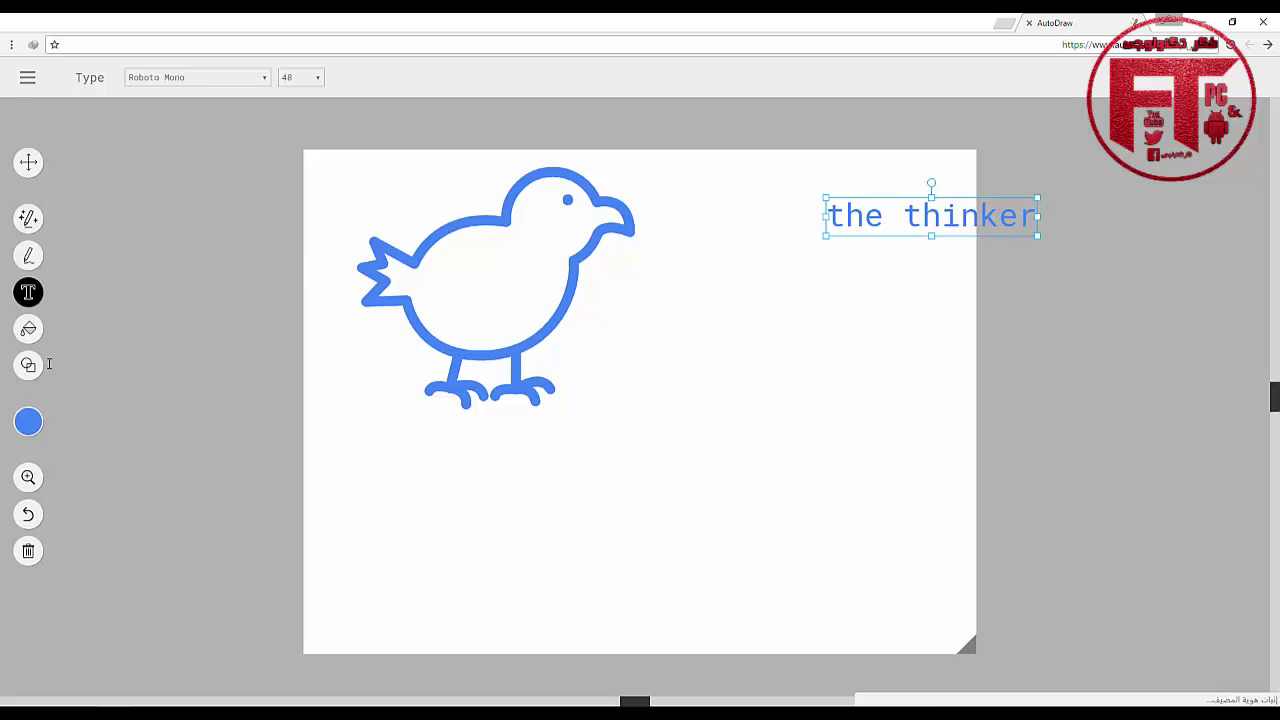
Fill the bird's body with blue, with green, and finally with purple.
click(28, 328)
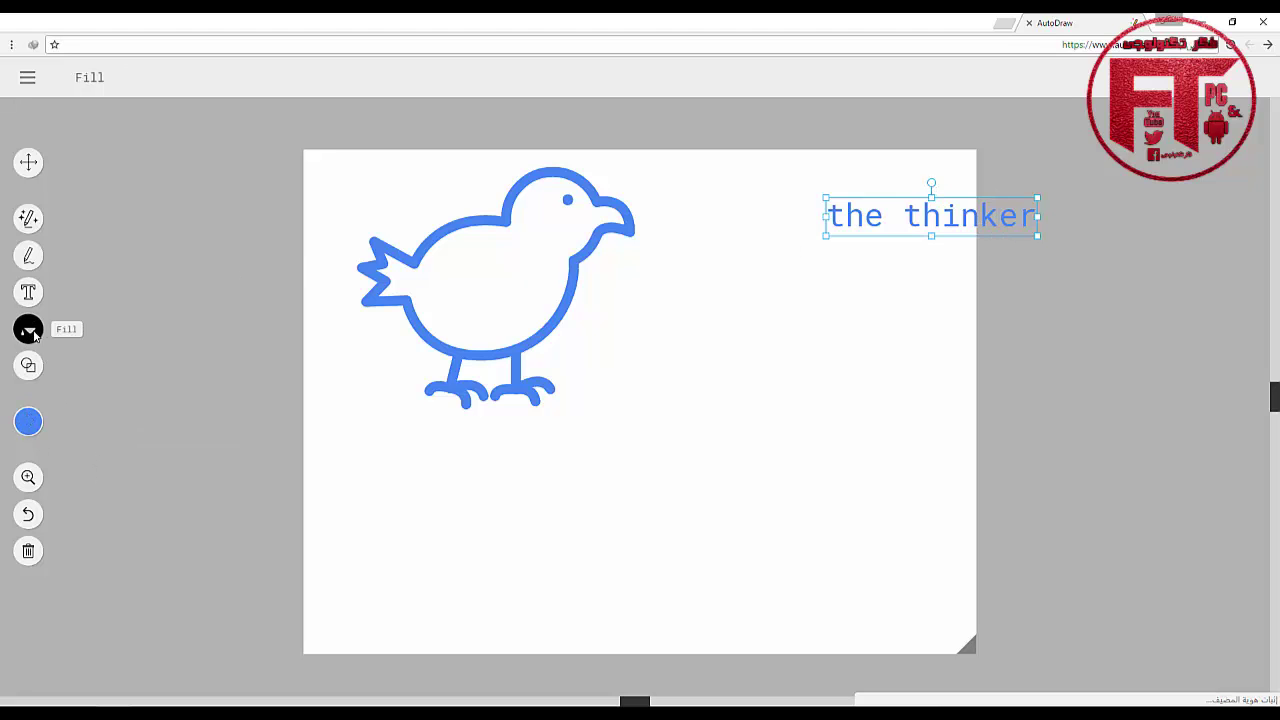
click(519, 272)
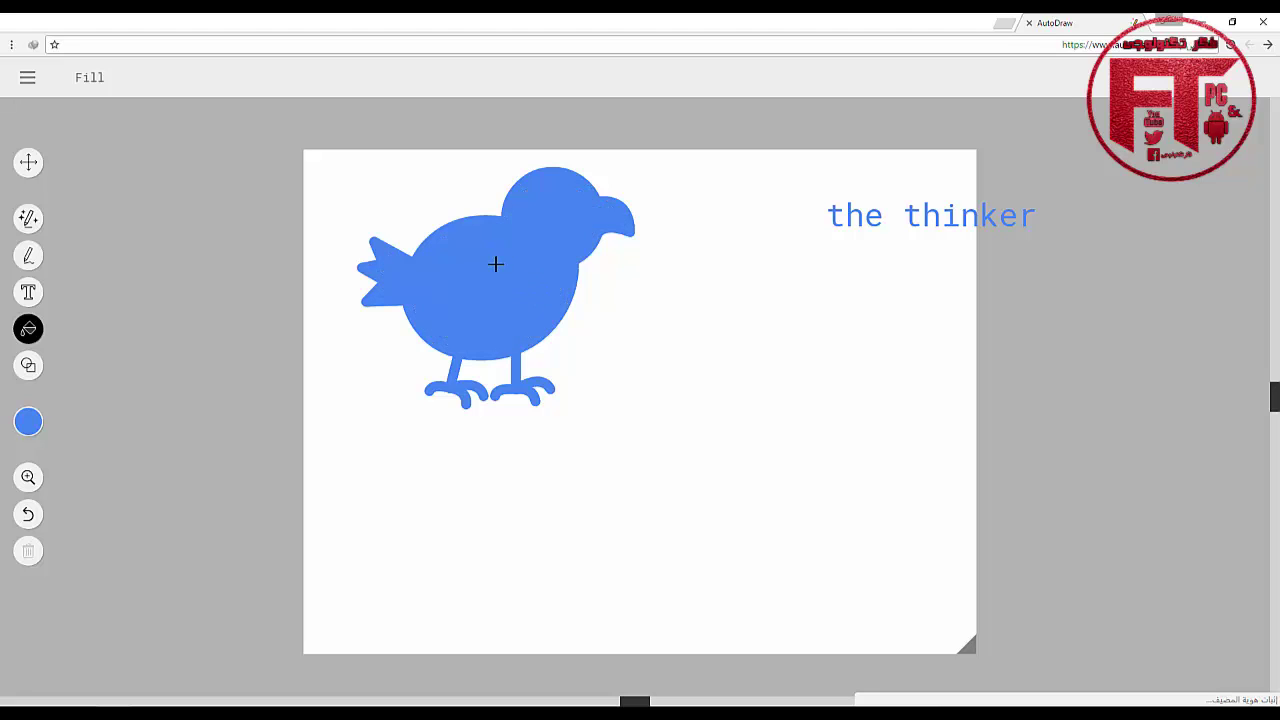
mouse_move(34, 425)
click(99, 421)
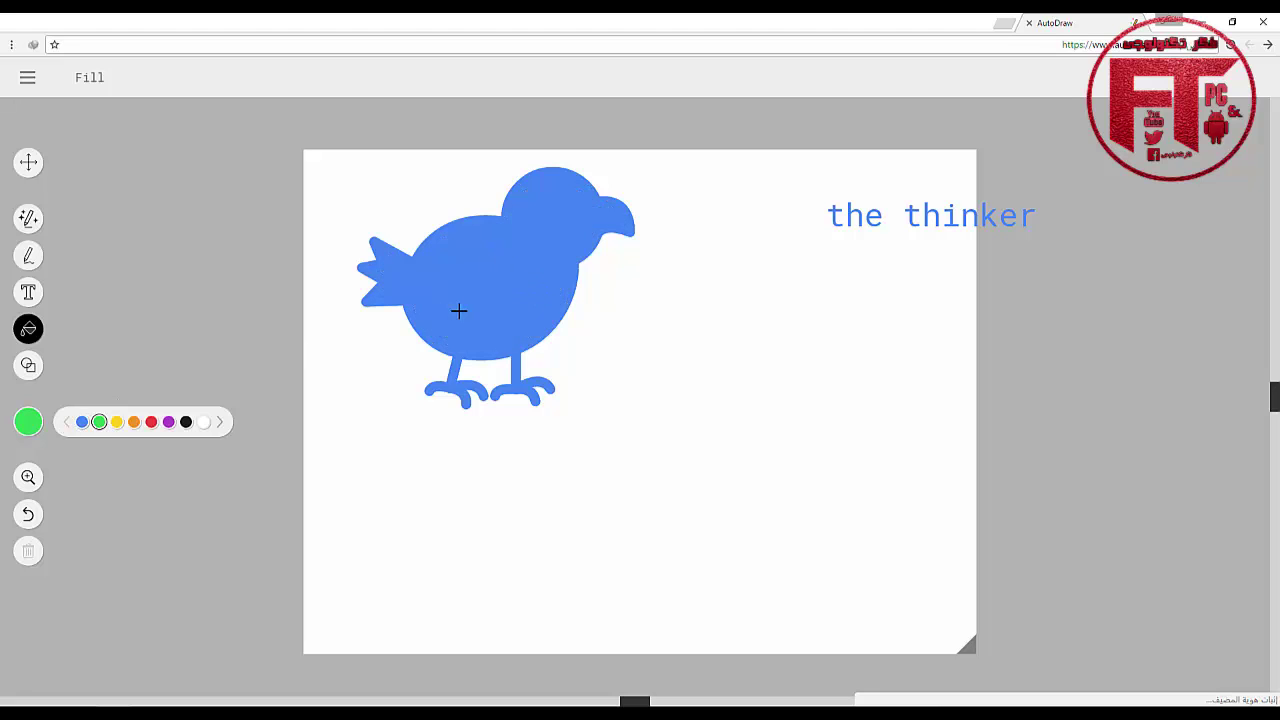
click(495, 282)
mouse_move(29, 432)
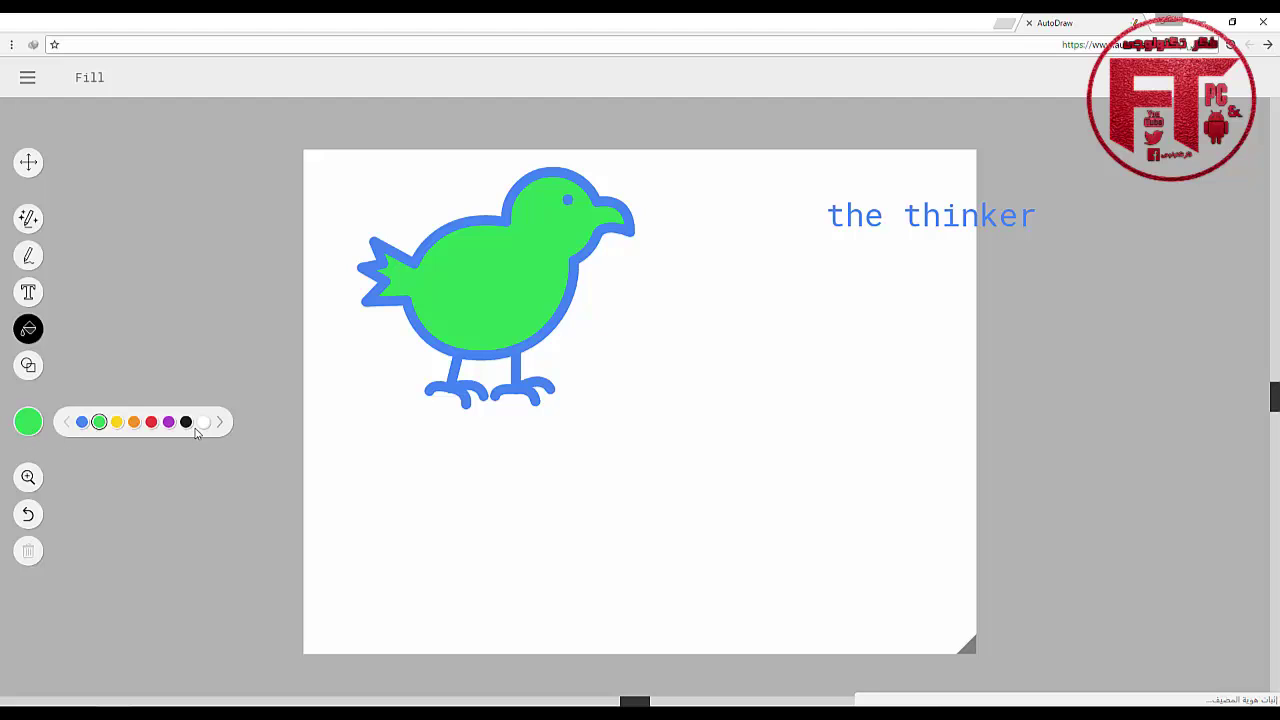
click(172, 428)
click(441, 299)
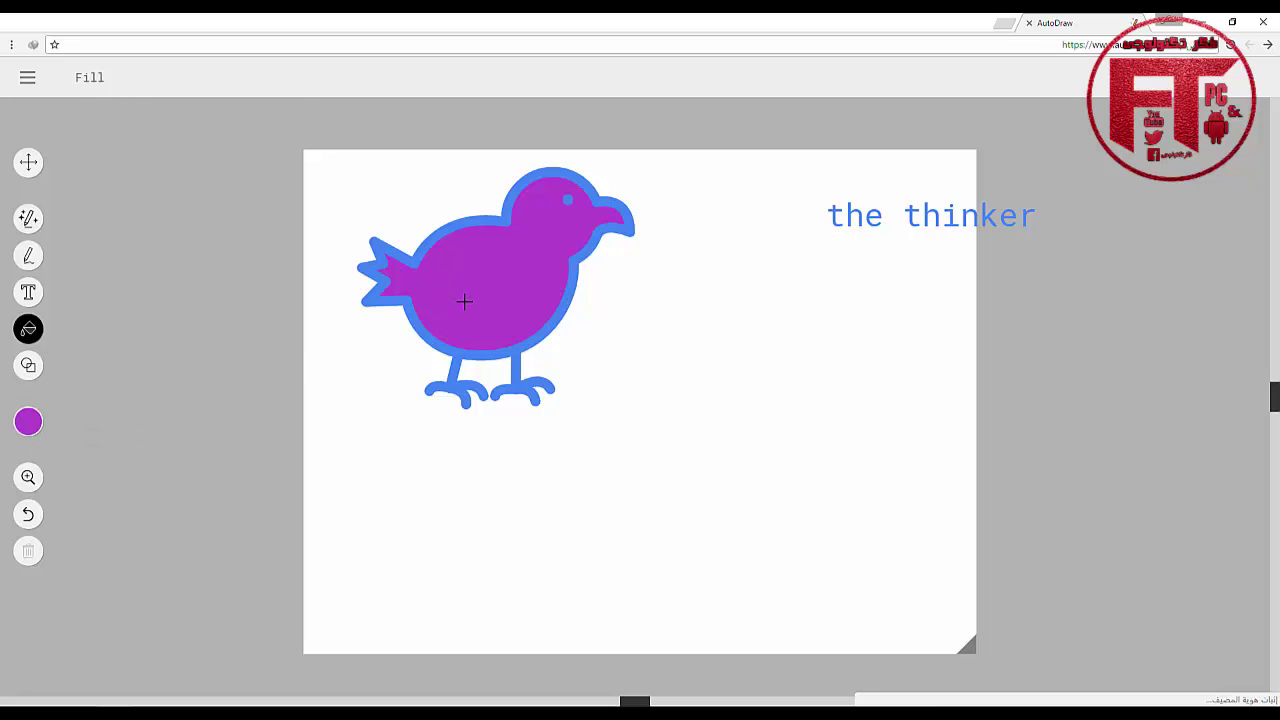
Draw a purple circle near the canvas's lower-right corner and a purple rectangle below the bird.
click(29, 366)
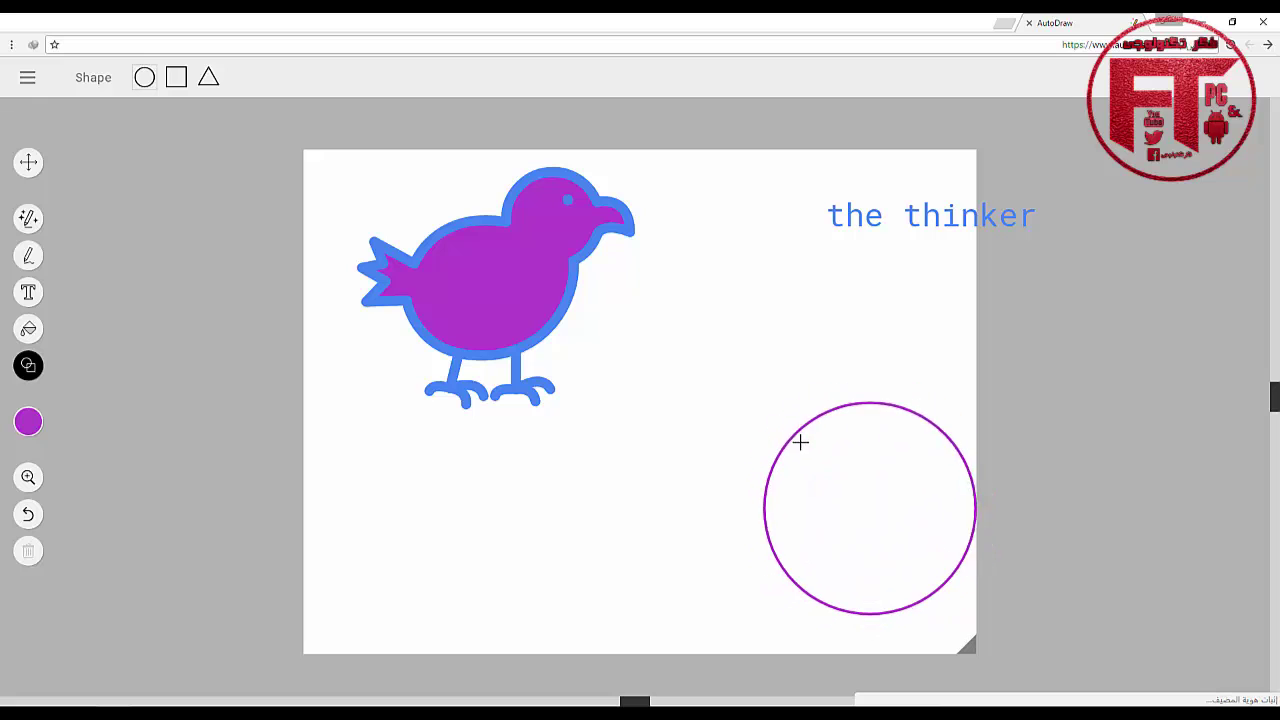
click(177, 78)
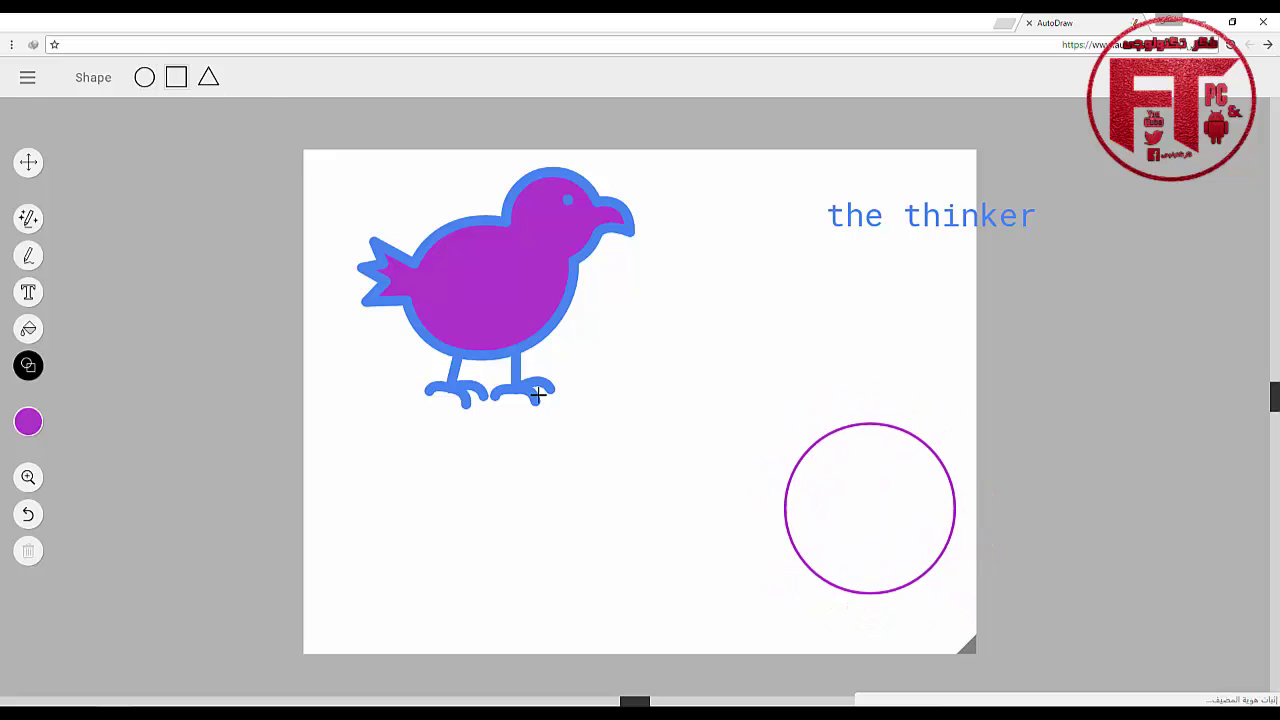
drag(598, 434, 474, 529)
Draw a purple triangle between the rectangle and the circle, overlapping the circle's edge.
click(208, 77)
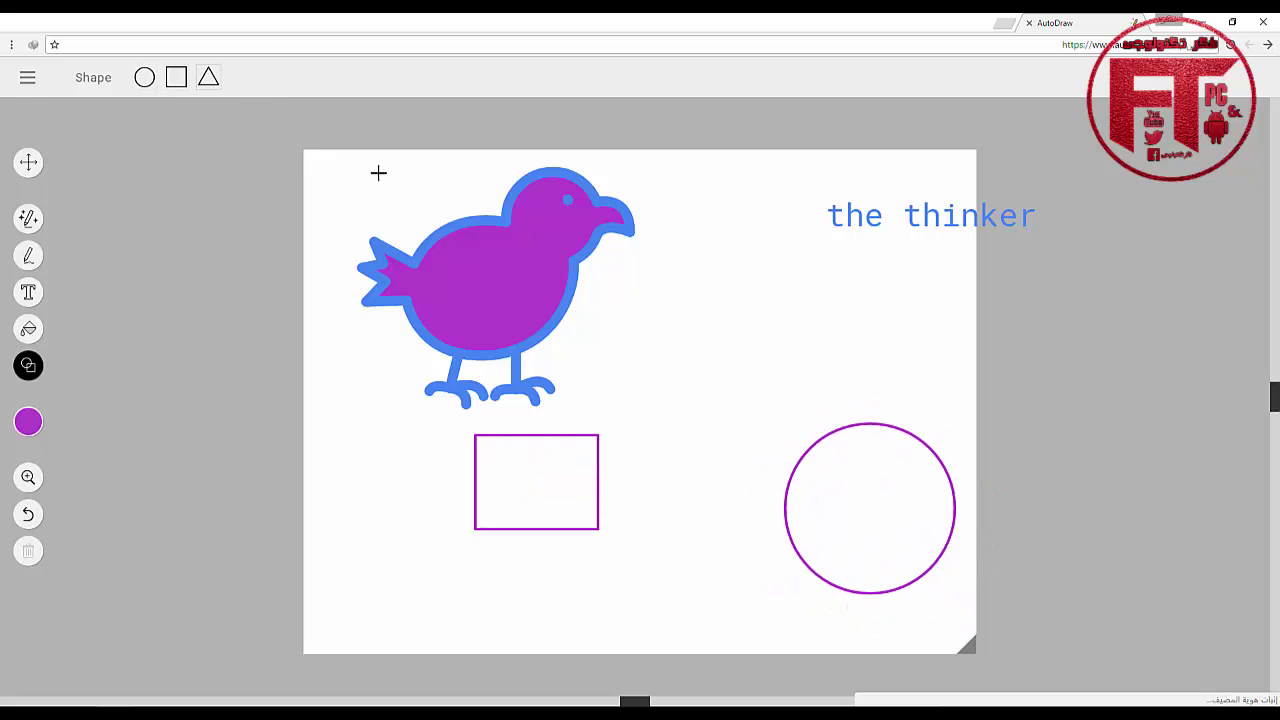
click(735, 438)
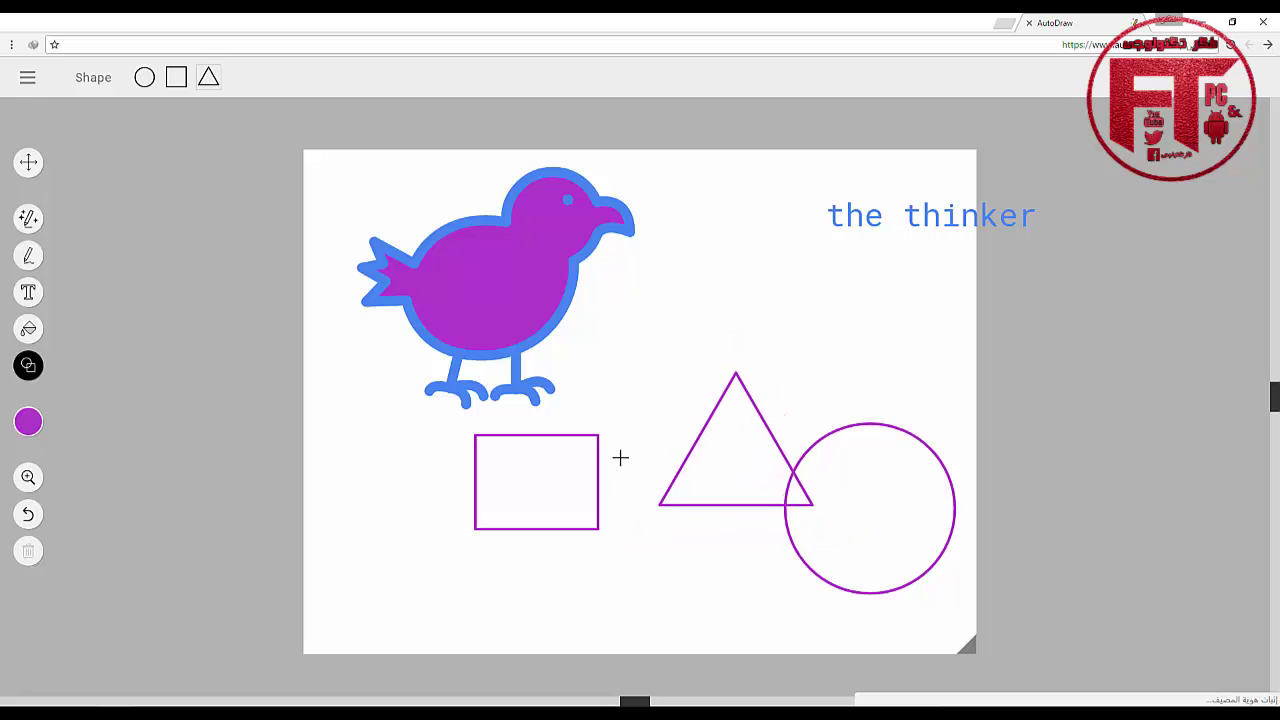
Examine the whole drawing at larger and smaller magnifications with the Zoom tool.
click(28, 477)
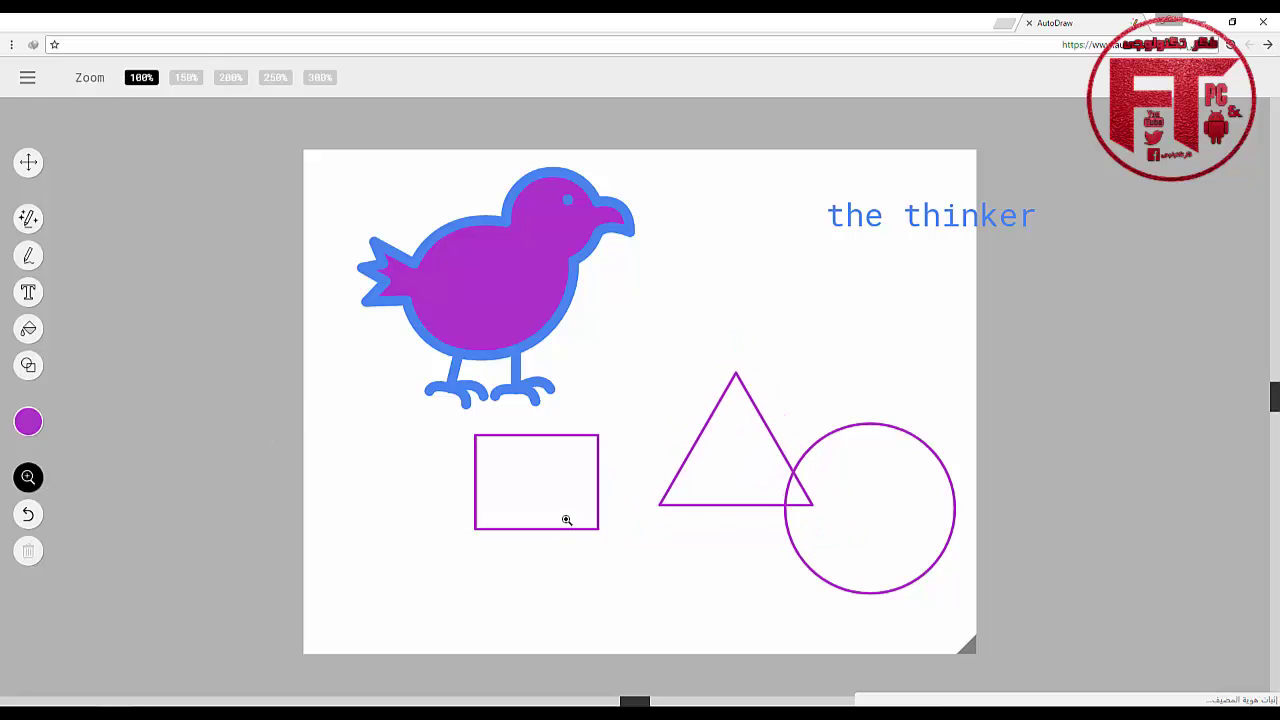
scroll(490, 293, up, 5)
scroll(366, 343, down, 8)
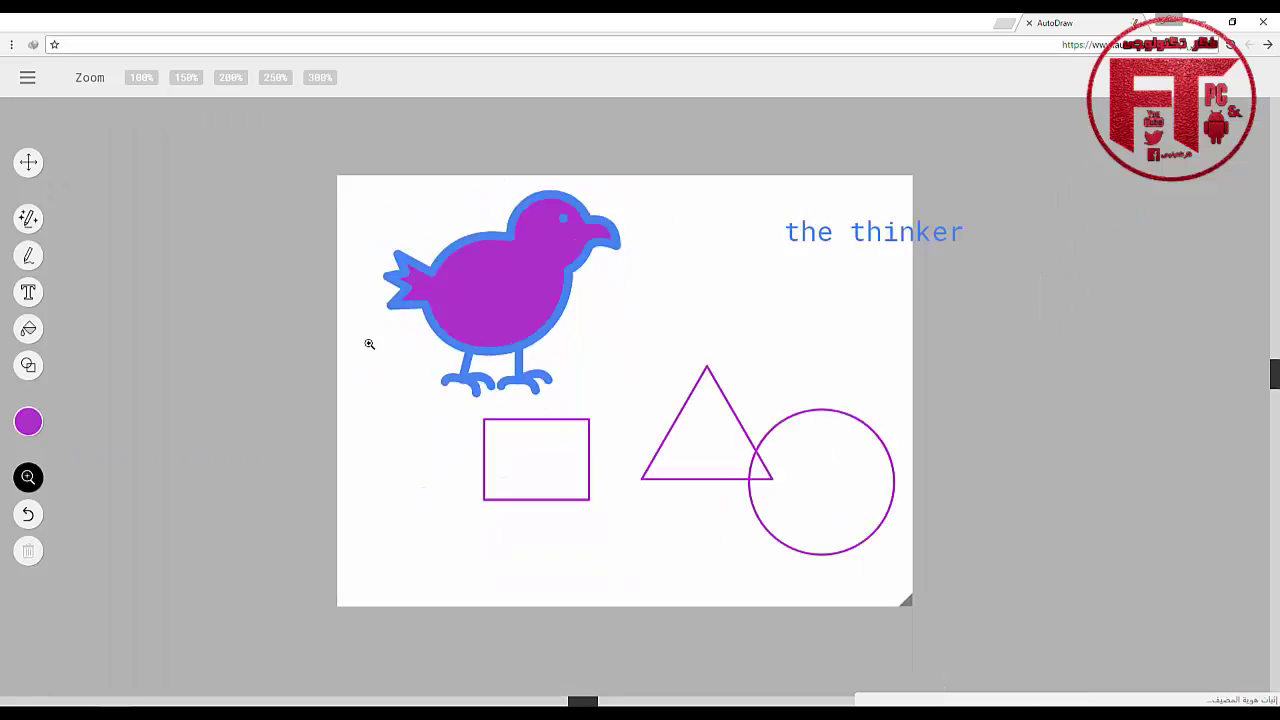
scroll(441, 399, up, 2)
scroll(483, 429, up, 4)
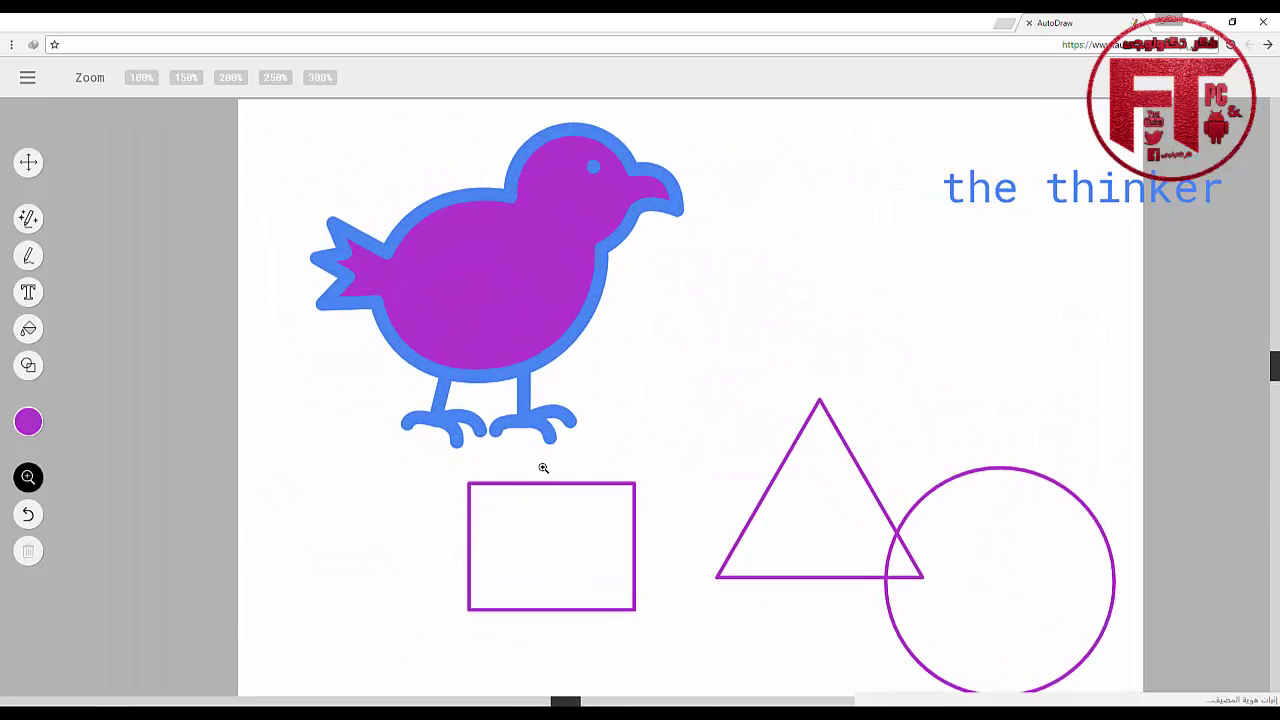
scroll(556, 472, down, 4)
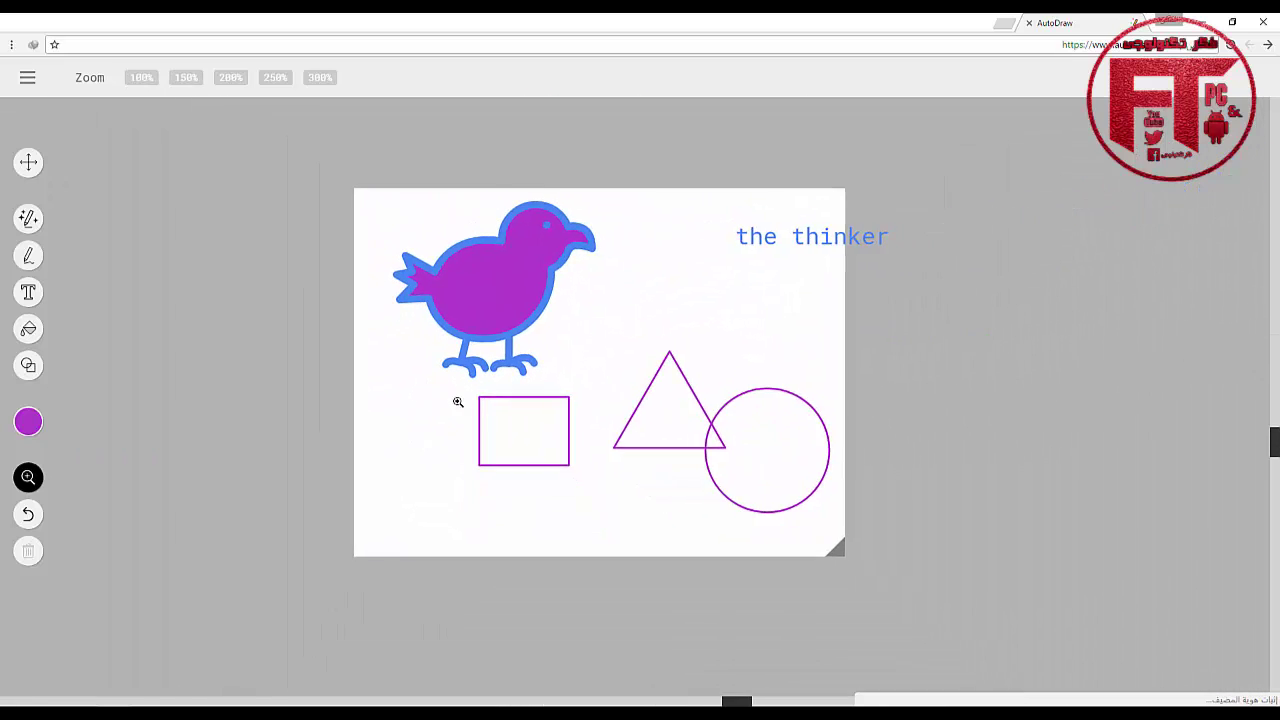
scroll(457, 403, up, 3)
scroll(517, 451, down, 1)
scroll(473, 424, down, 1)
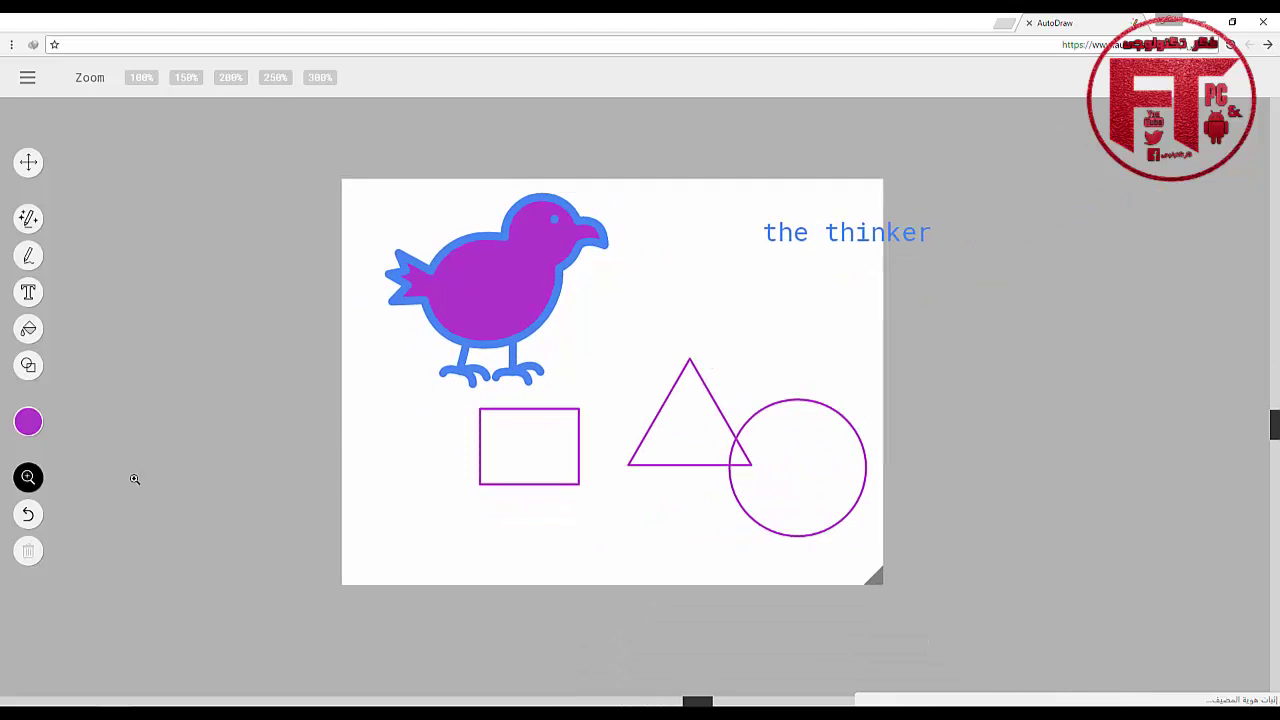
Undo the drawing of the triangle.
click(28, 516)
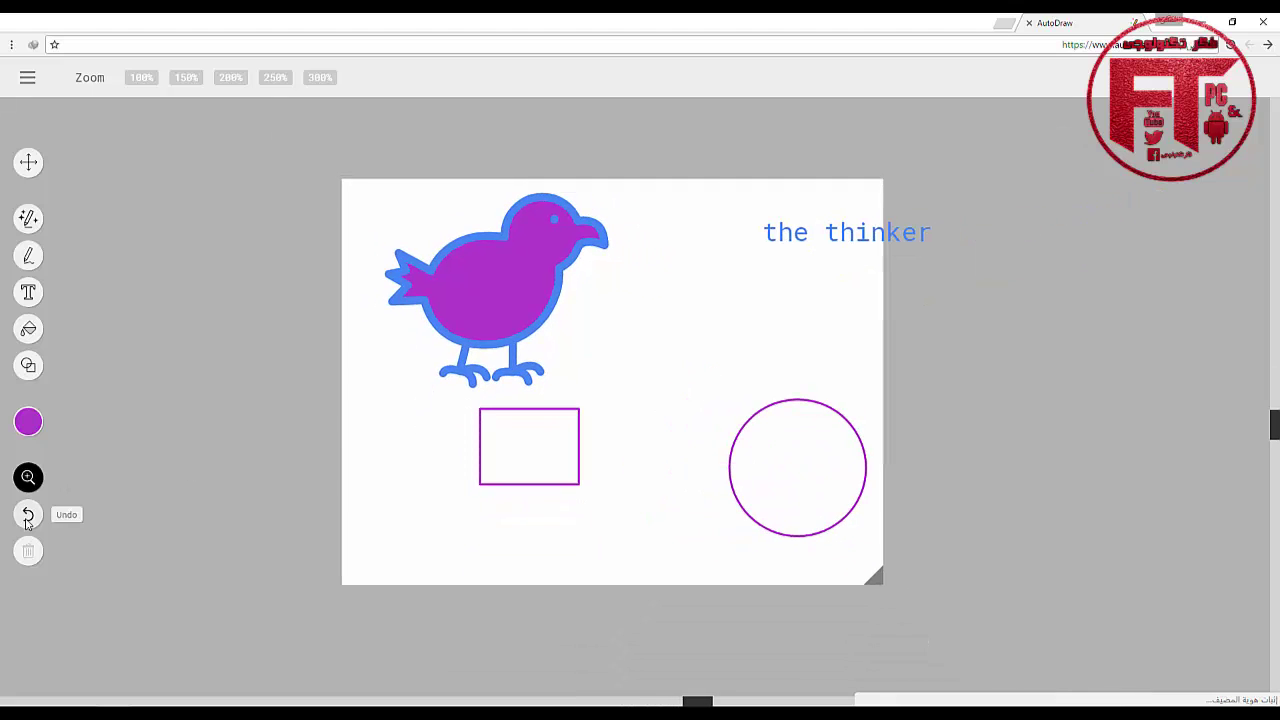
Undo the drawing of the rectangle and the circle and the colour fills applied to the bird.
click(28, 516)
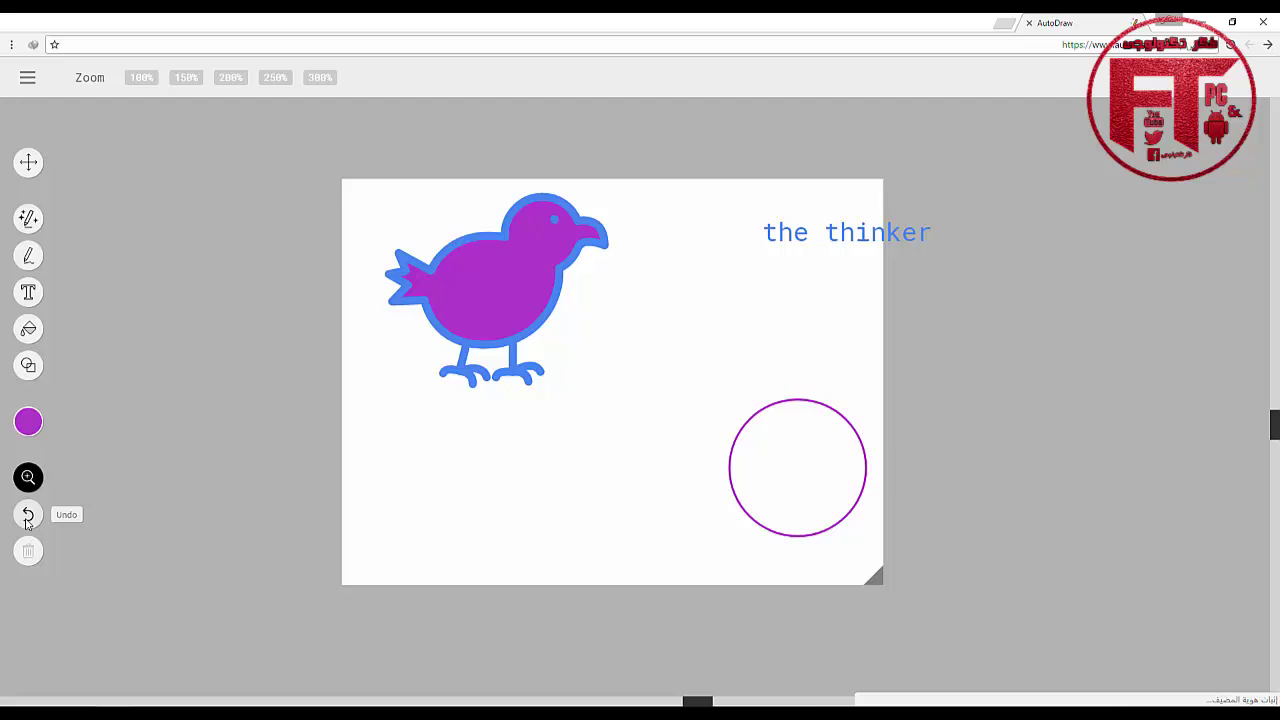
click(28, 516)
click(28, 516)
click(28, 516)
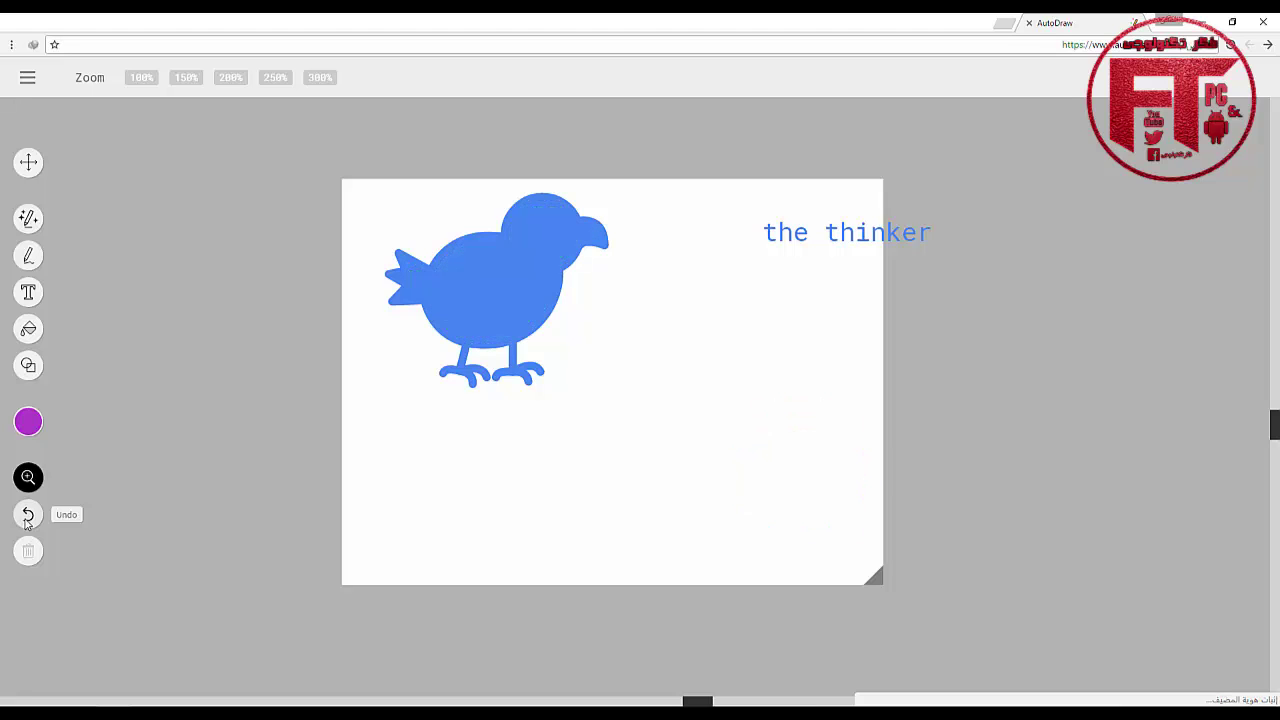
click(28, 516)
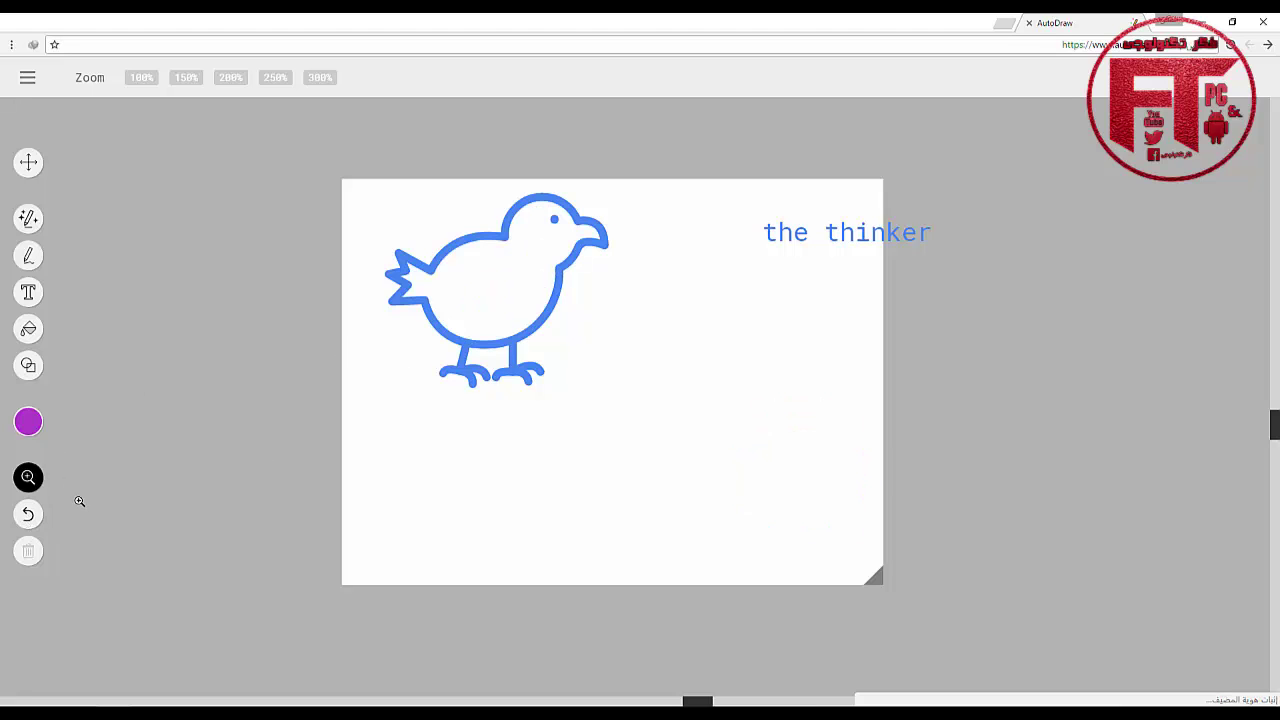
Move the text "the thinker" down and fully onto the canvas, beside the bird's lower body.
click(28, 162)
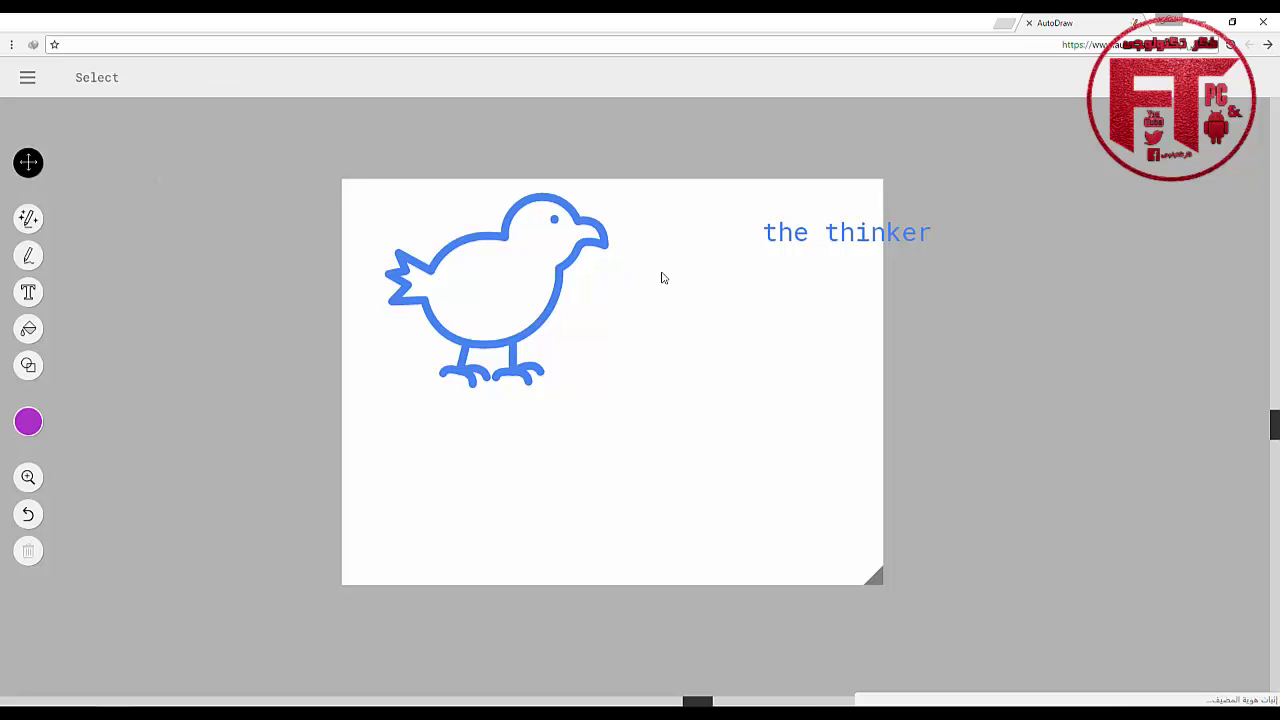
click(787, 235)
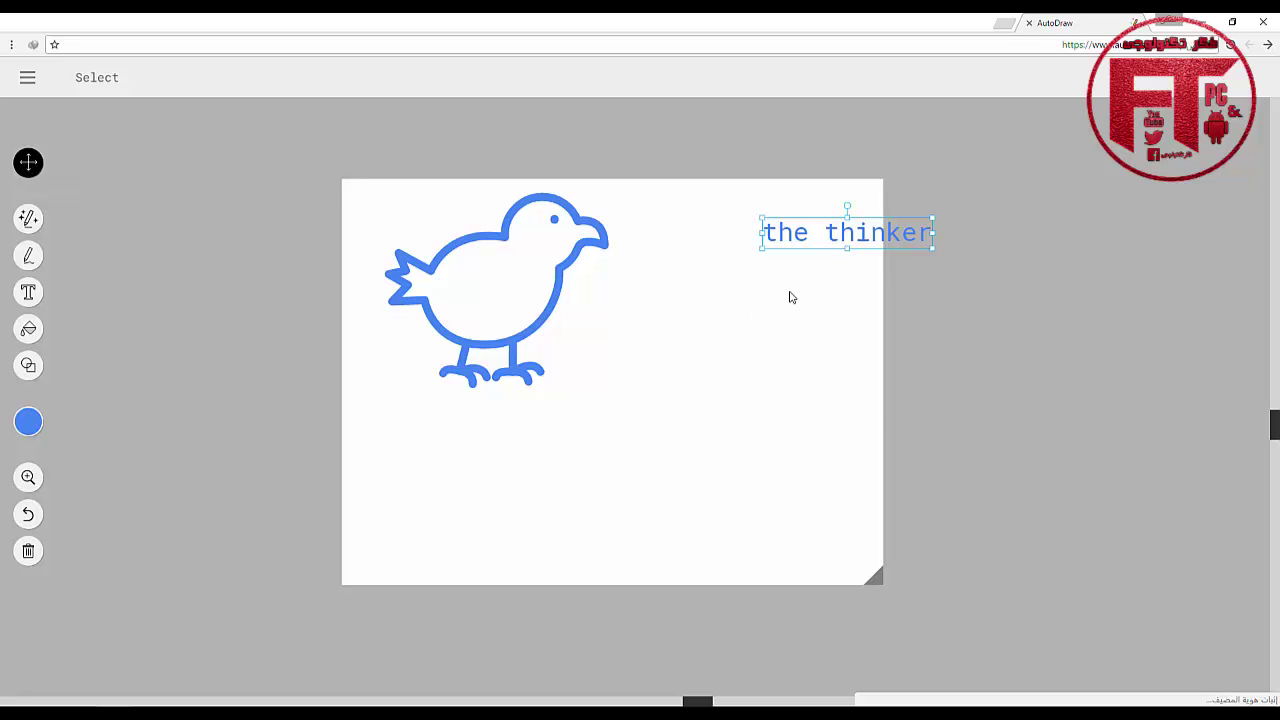
drag(806, 243, 683, 368)
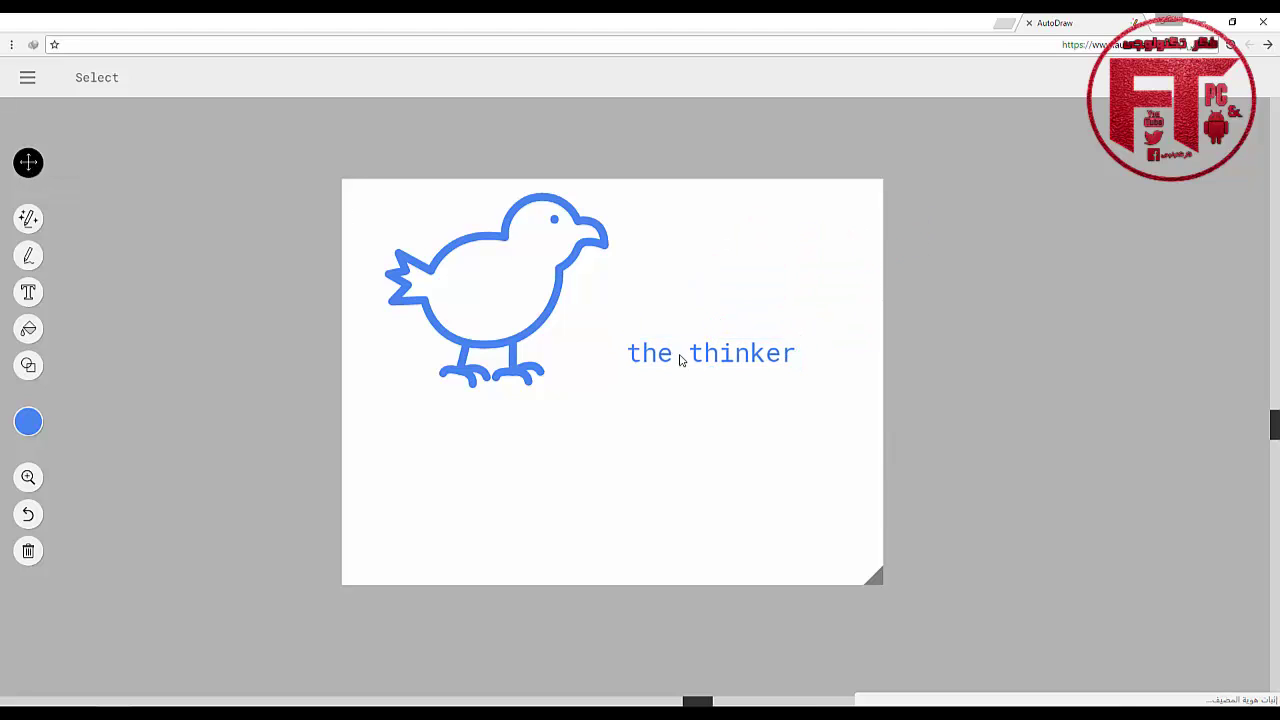
Delete the text "the thinker" and move the bird to about the middle of the canvas.
click(679, 360)
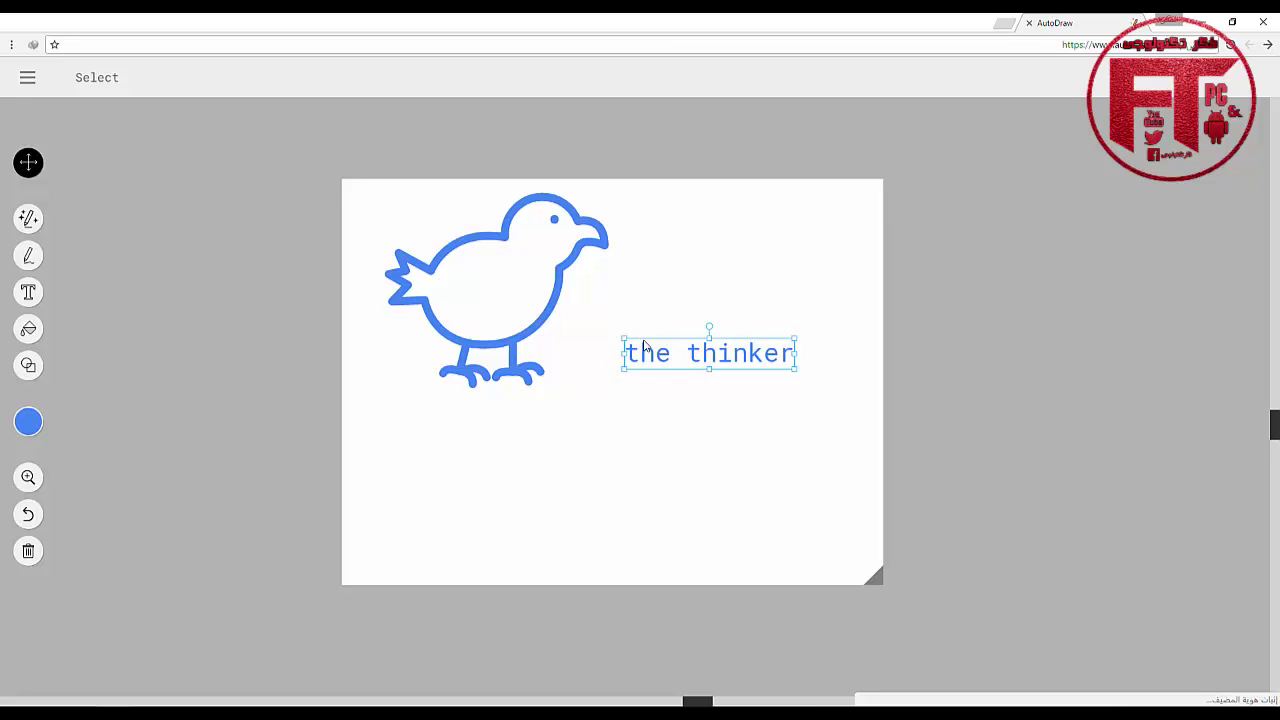
click(28, 552)
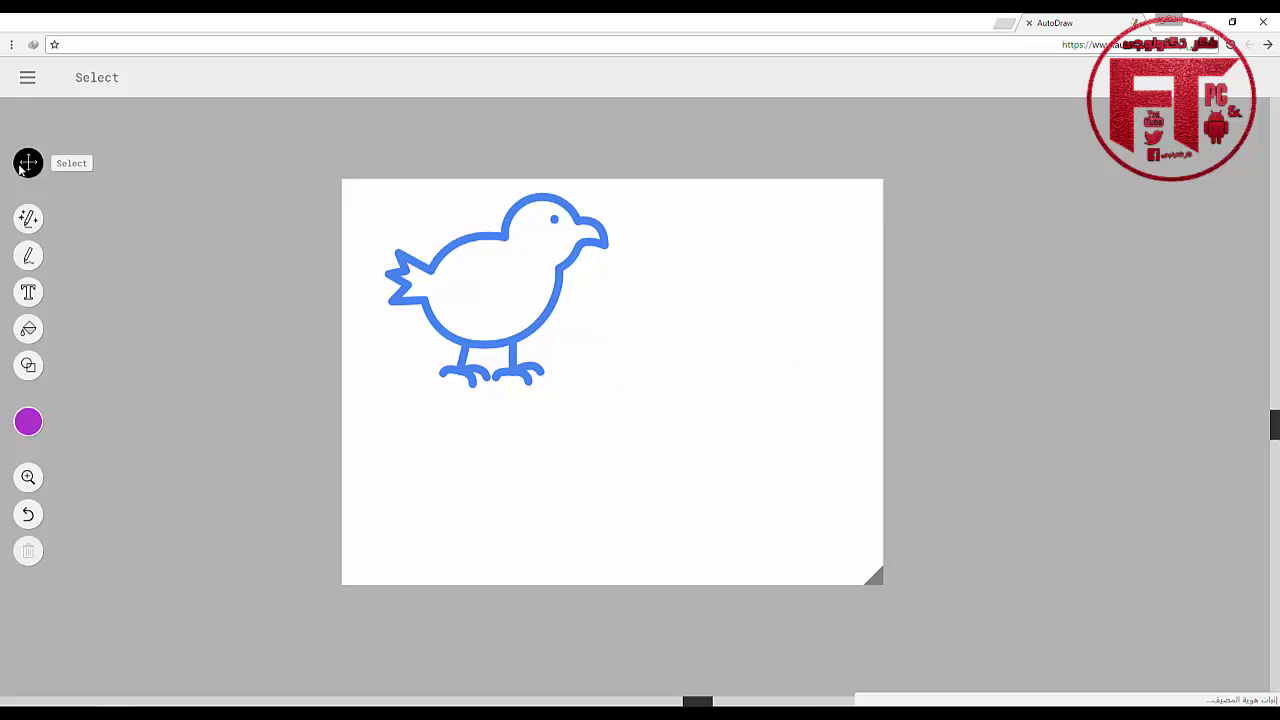
mouse_move(531, 251)
mouse_down()
mouse_move(557, 254)
mouse_move(663, 351)
mouse_move(618, 321)
mouse_up()
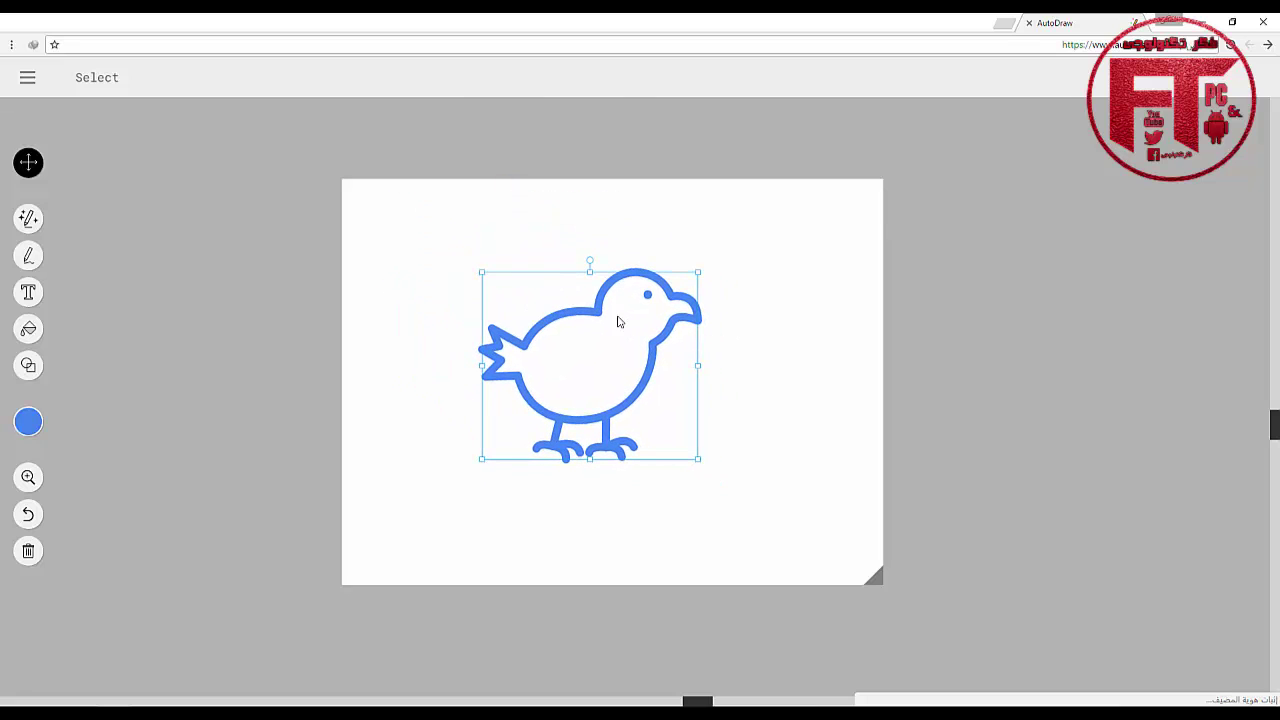
Download the bird drawing to the Desktop as a PNG image under the suggested file name.
click(28, 78)
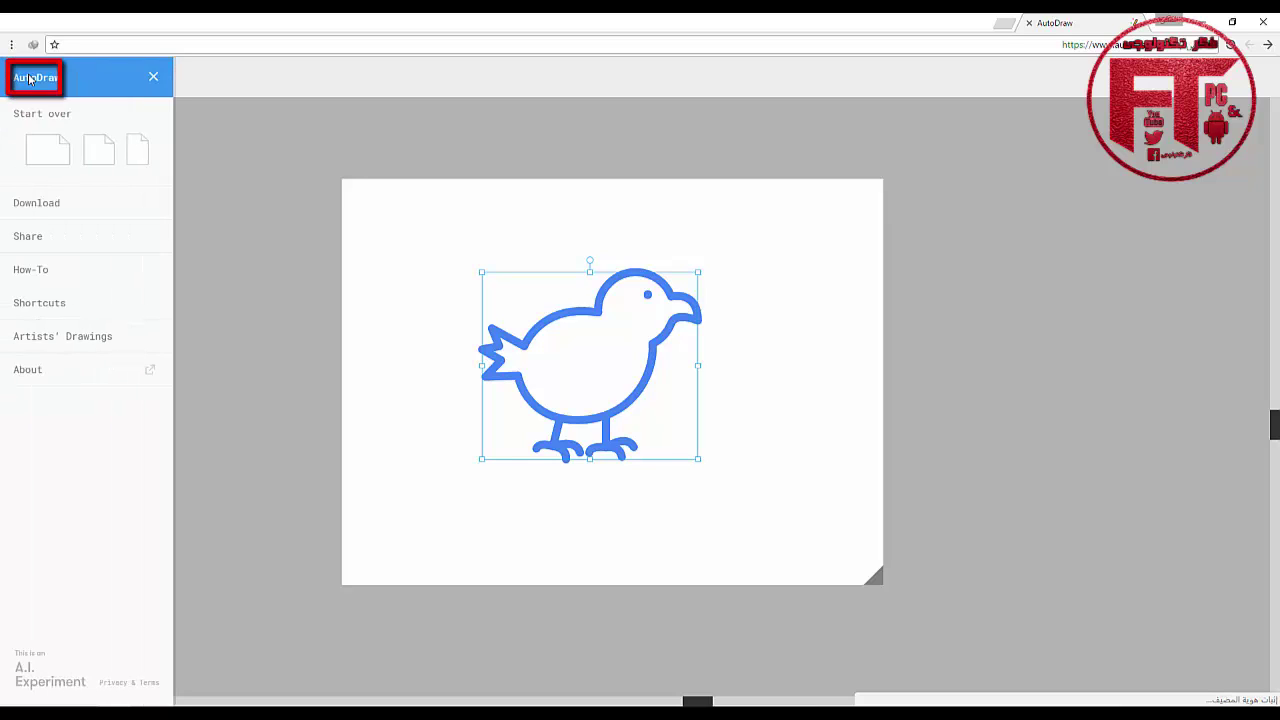
click(153, 77)
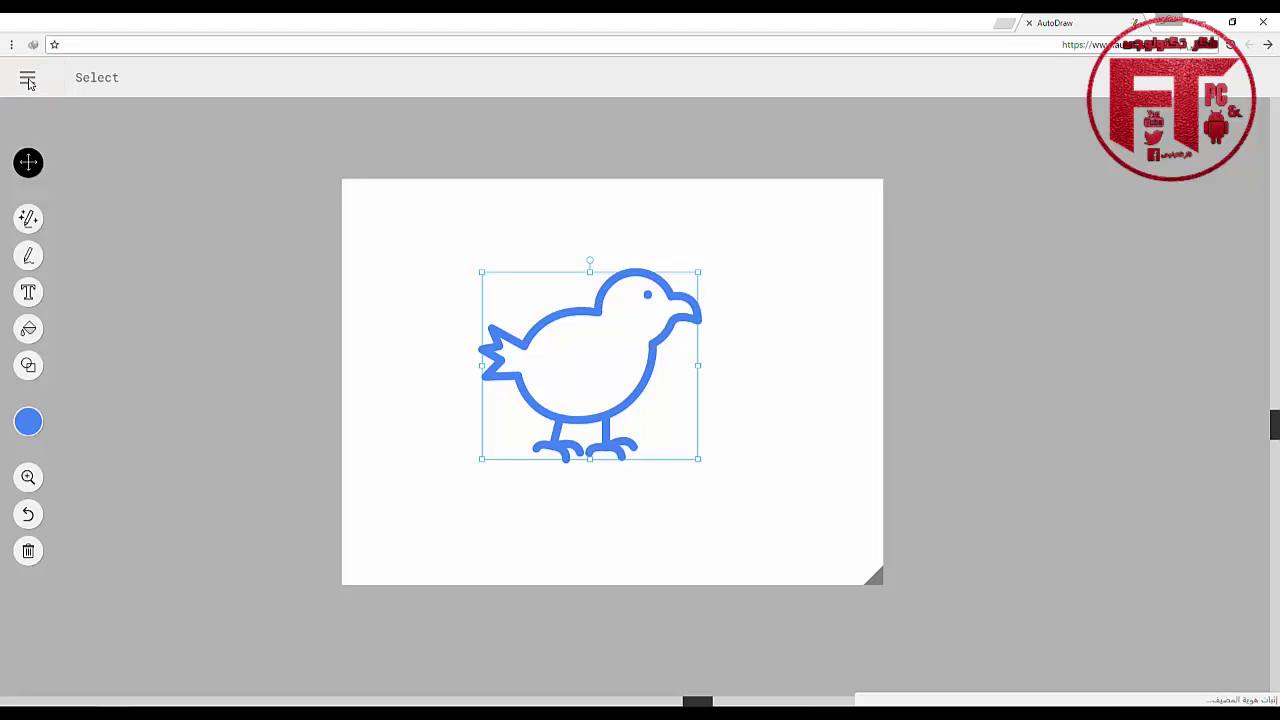
click(28, 80)
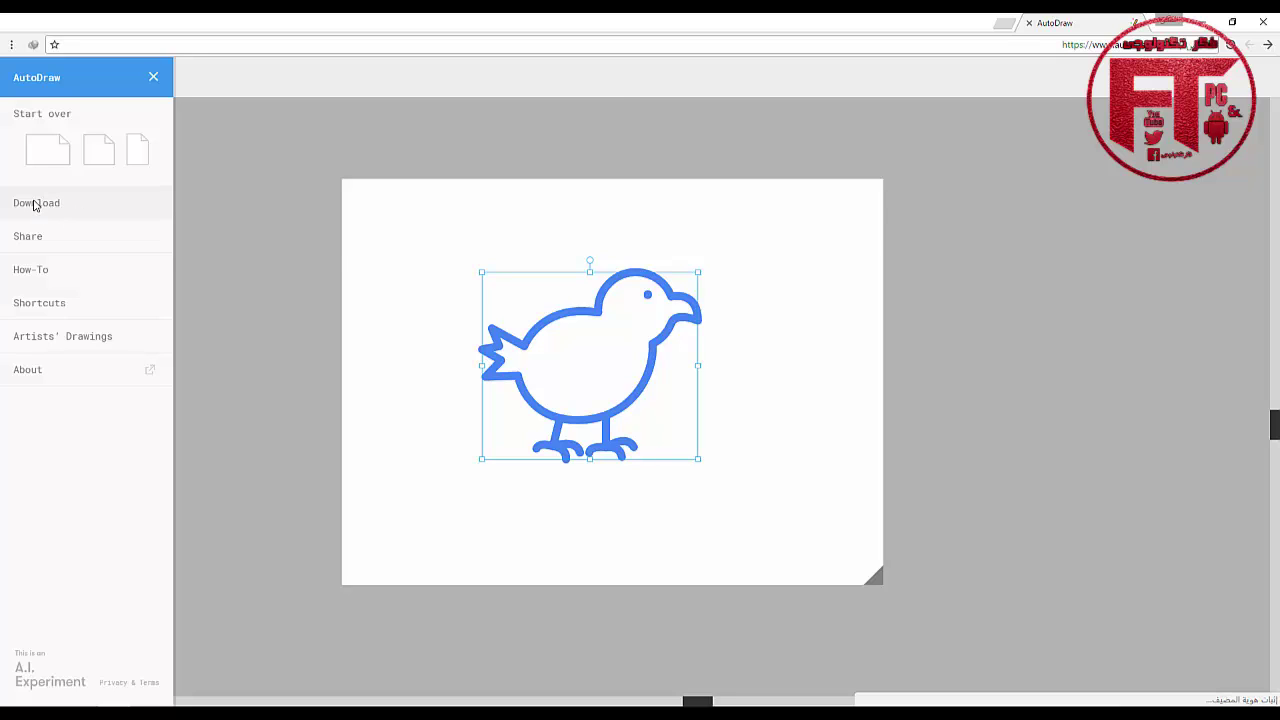
click(36, 204)
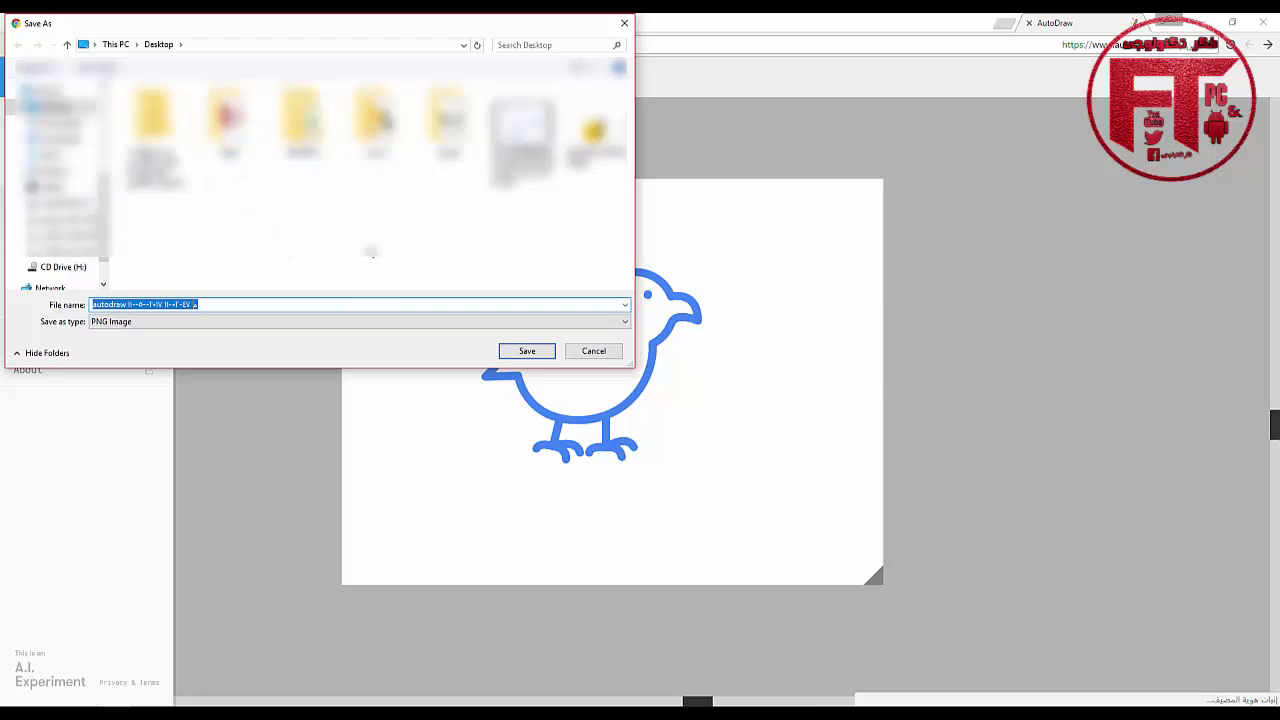
click(526, 352)
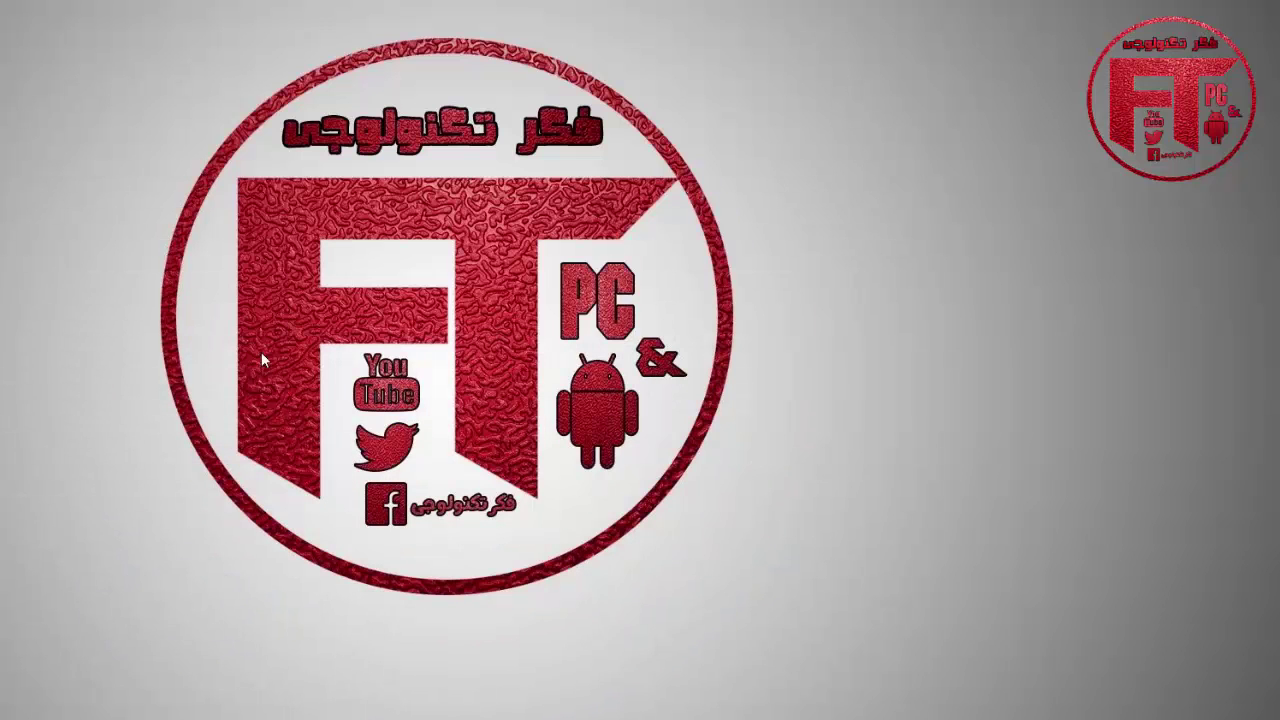
Switch to the desktop and view the downloaded autodraw image in Windows Photo Viewer.
drag(480, 383, 518, 222)
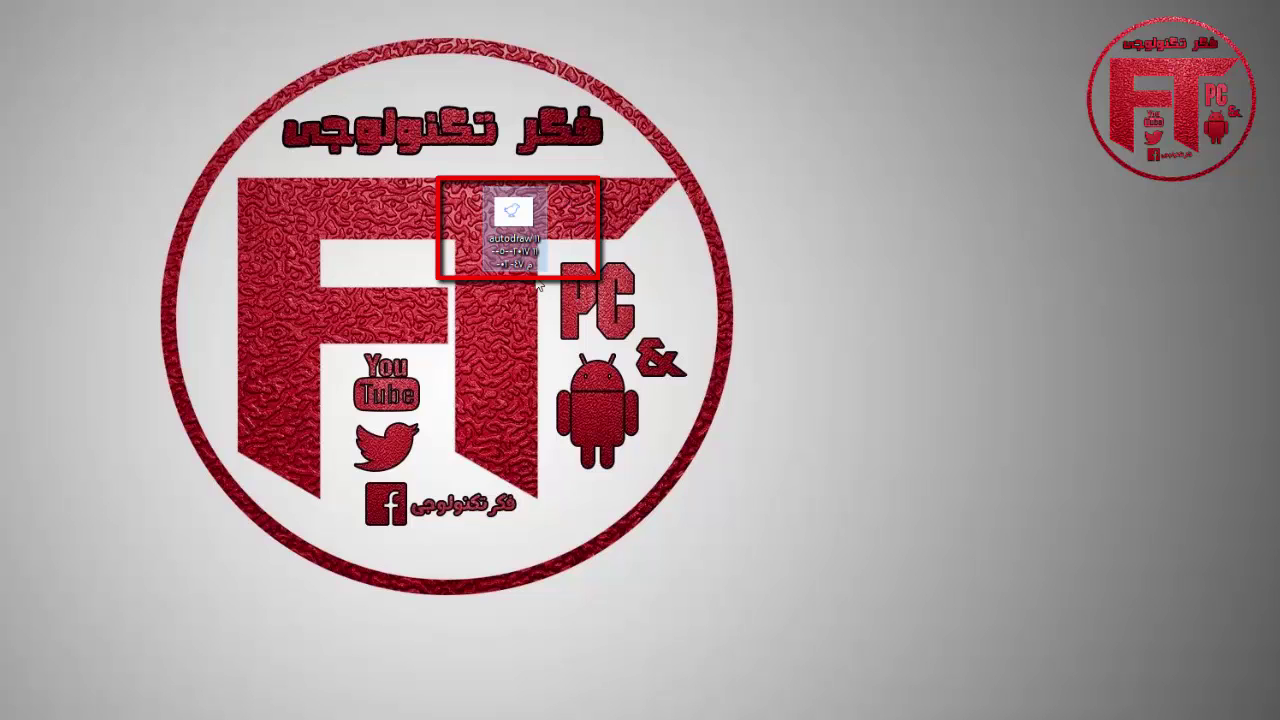
double_click(535, 226)
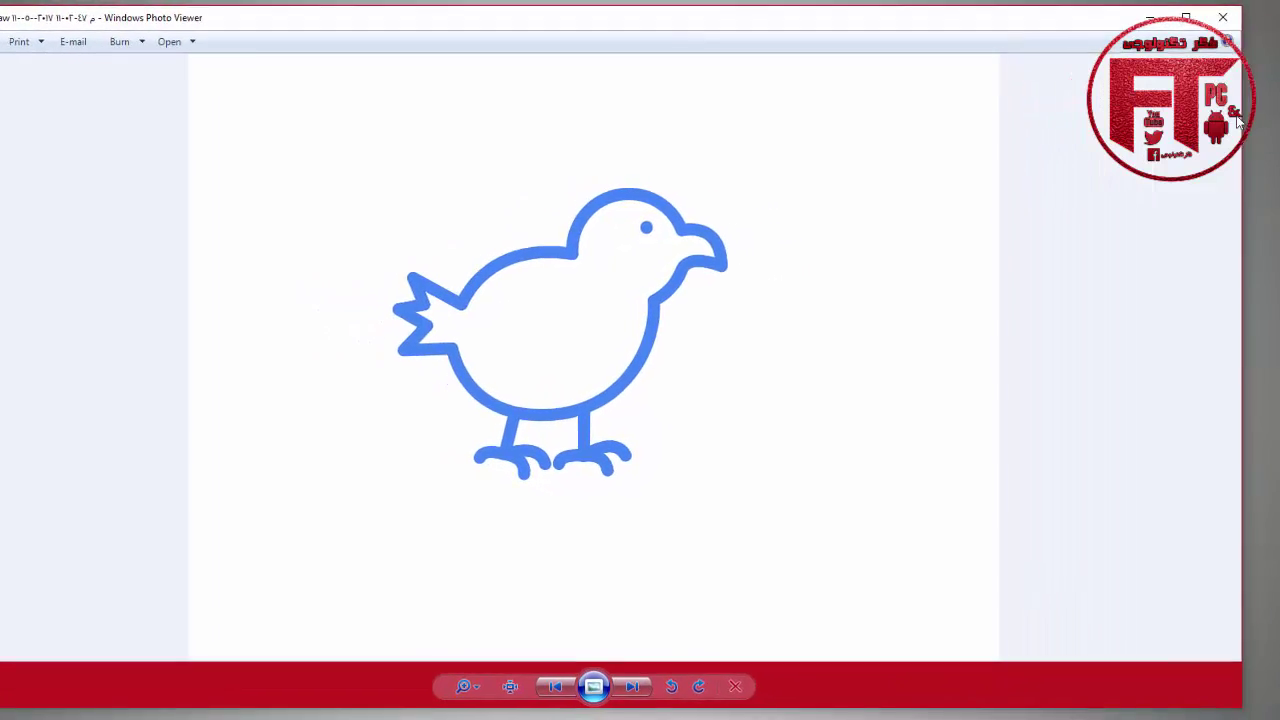
click(1152, 21)
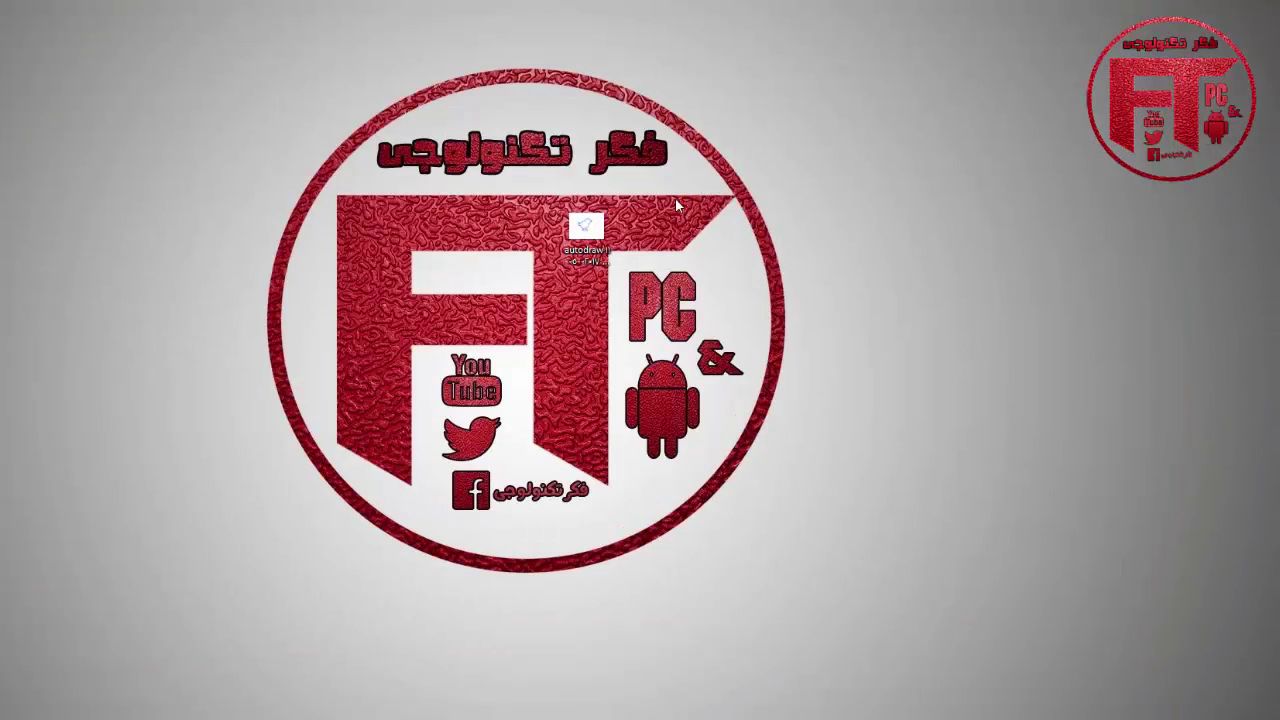